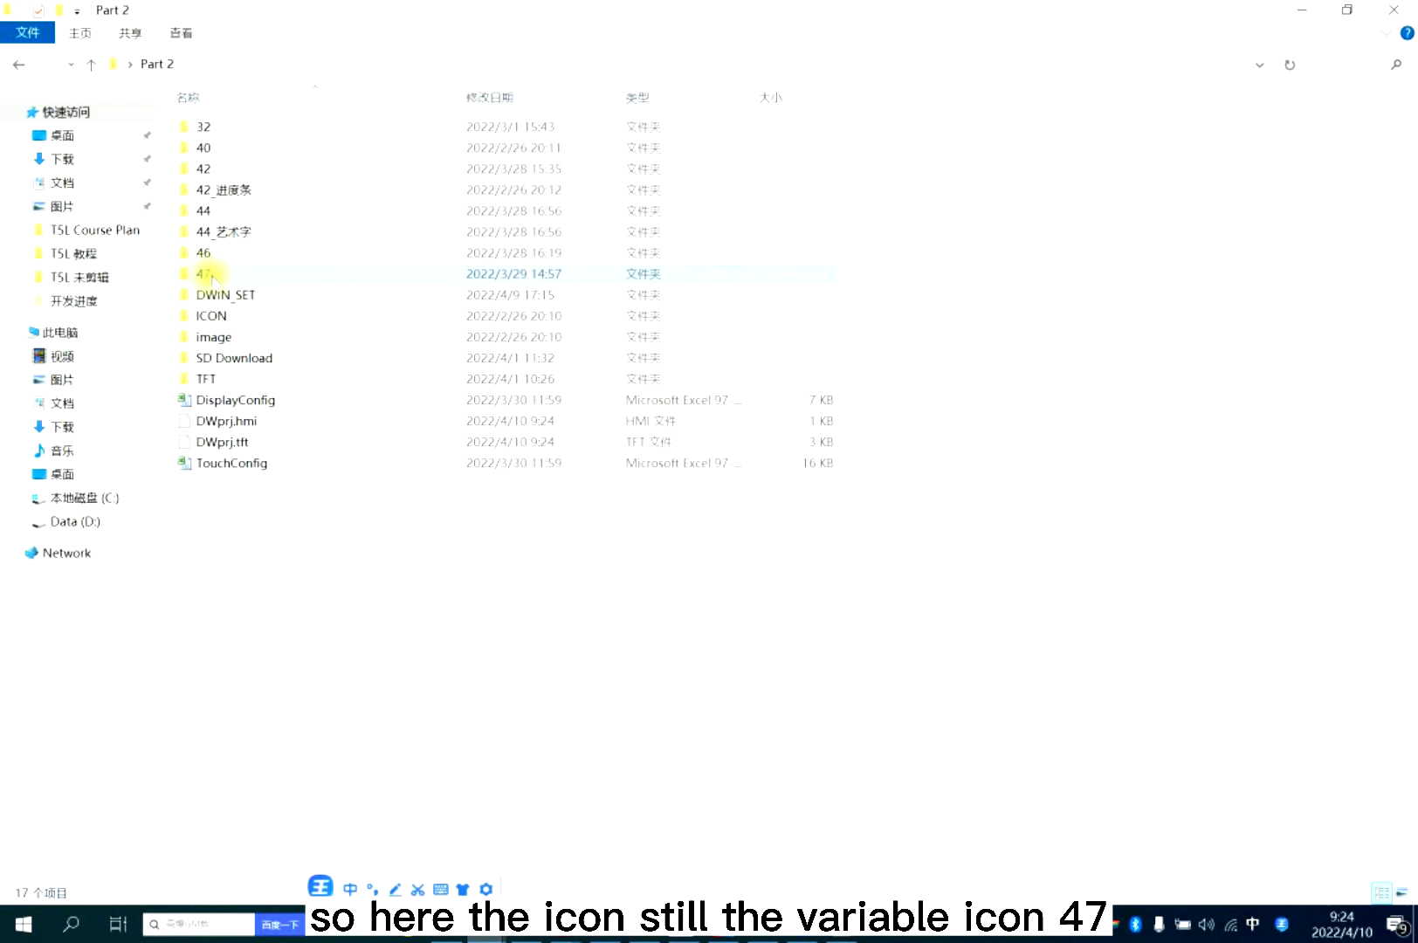
Open folder 47 in Part 2 and preview progress images 0 and 100
left_click(211, 277)
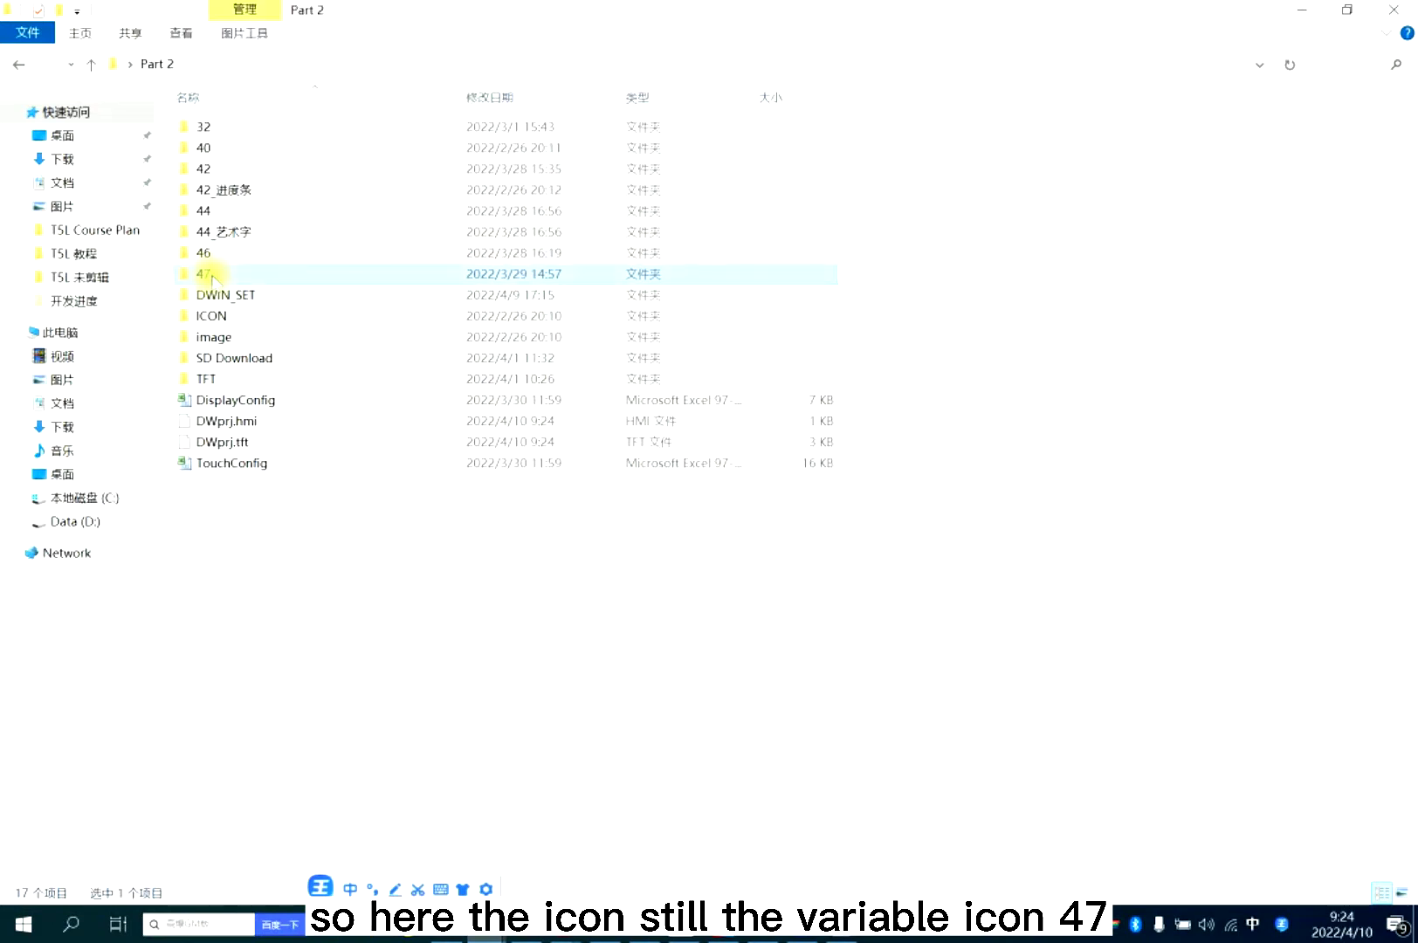
double_click(211, 277)
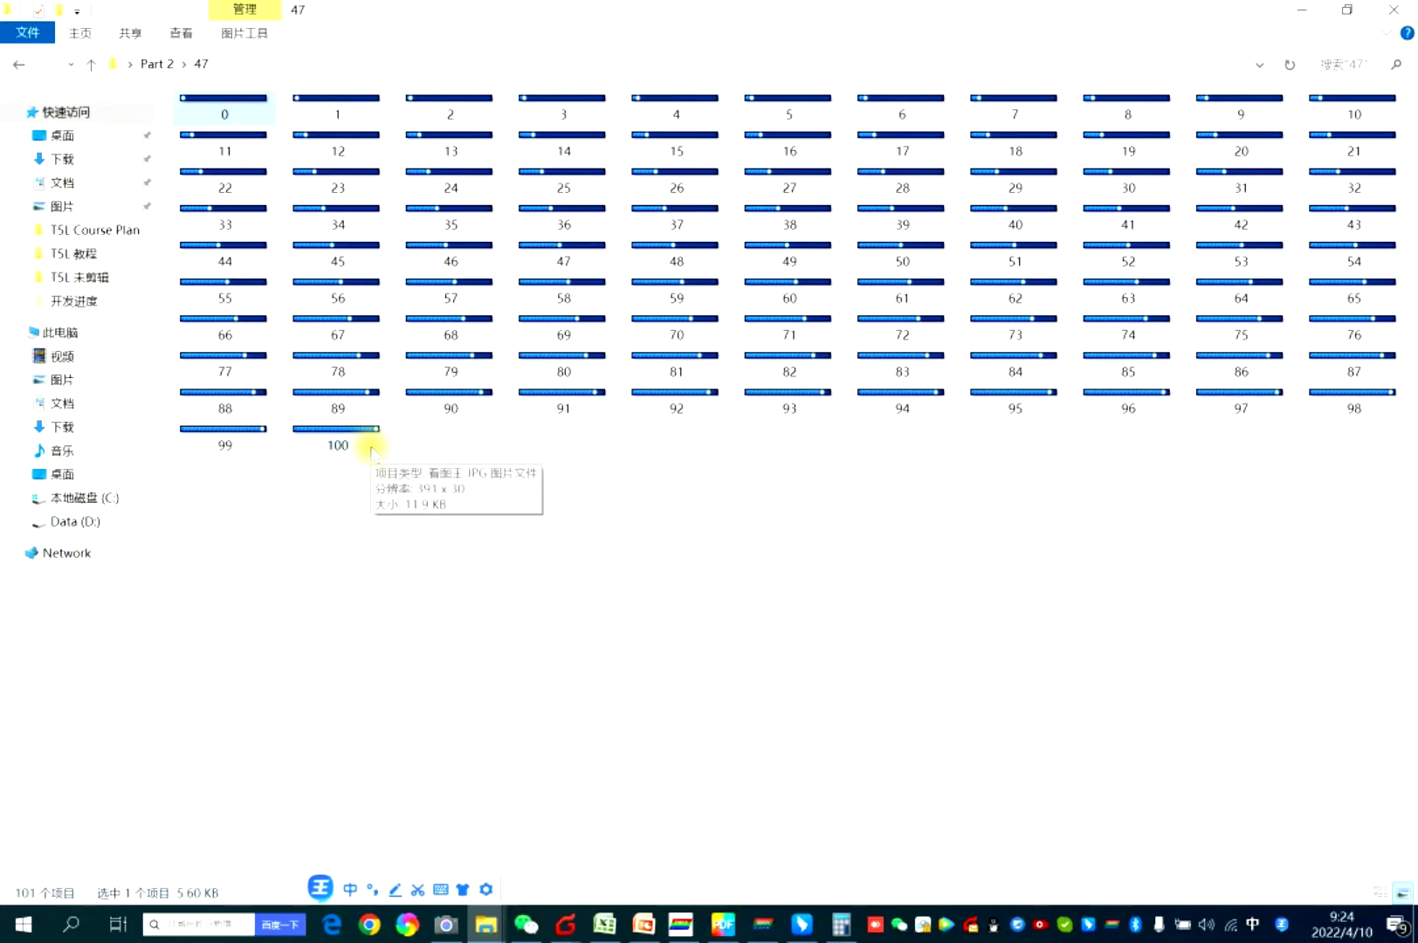
left_click(190, 82)
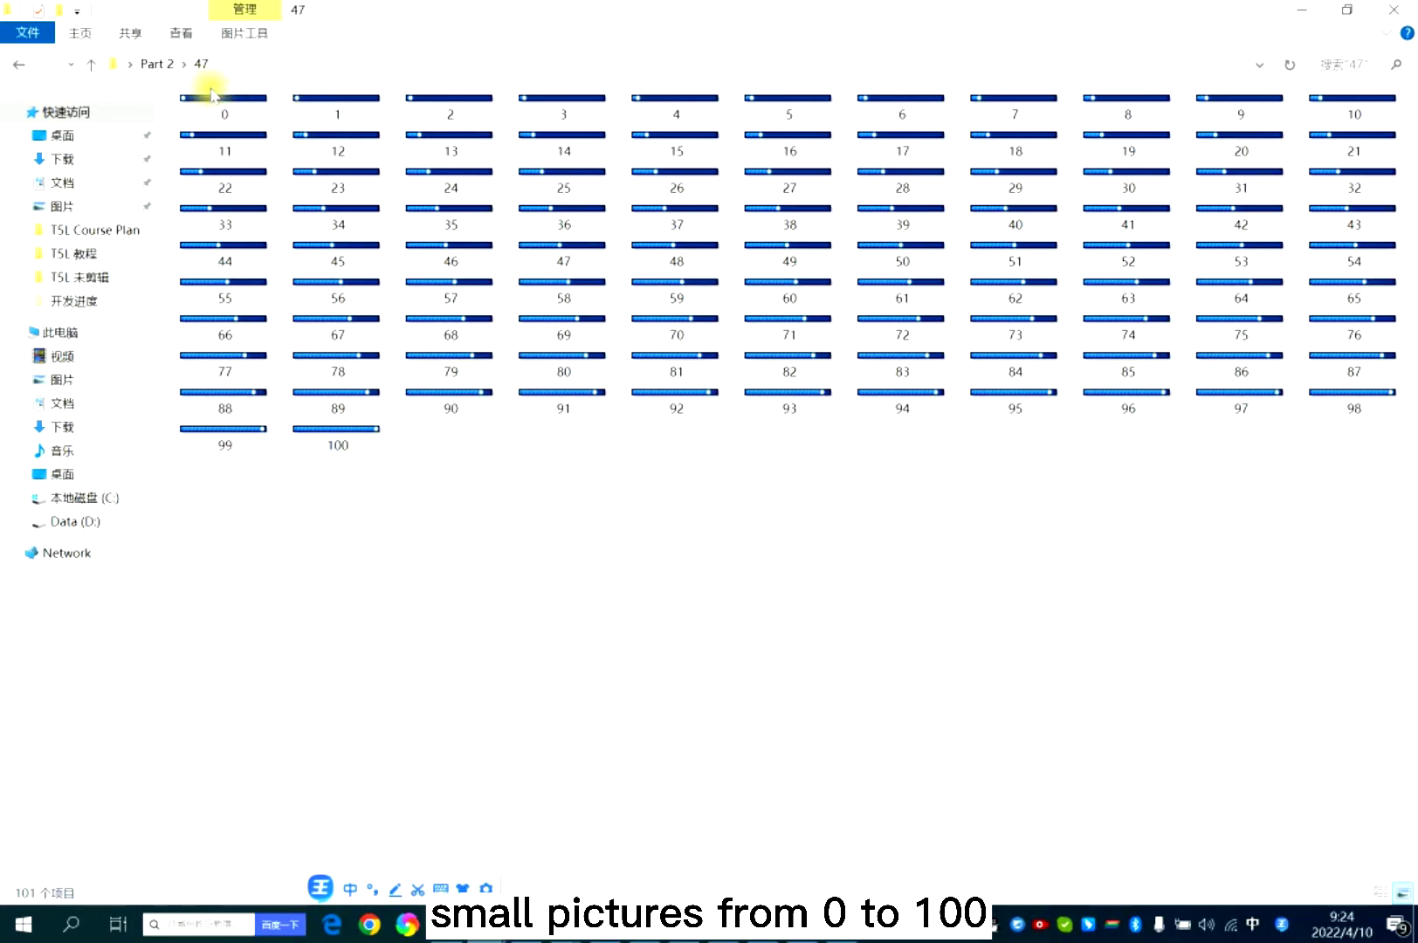
left_click(222, 111)
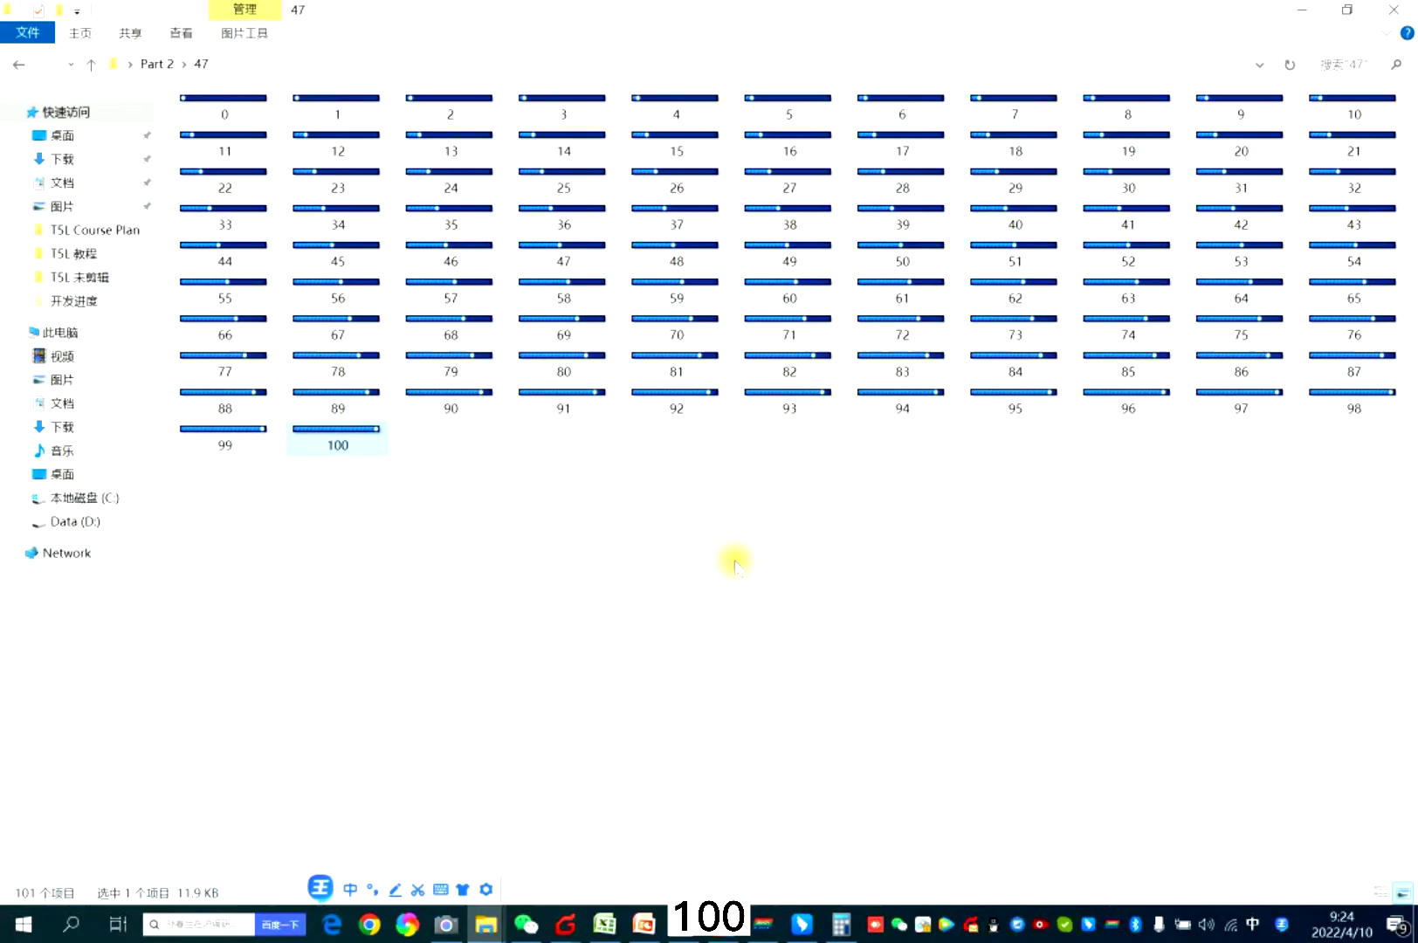
key("Return")
left_click(1396, 12)
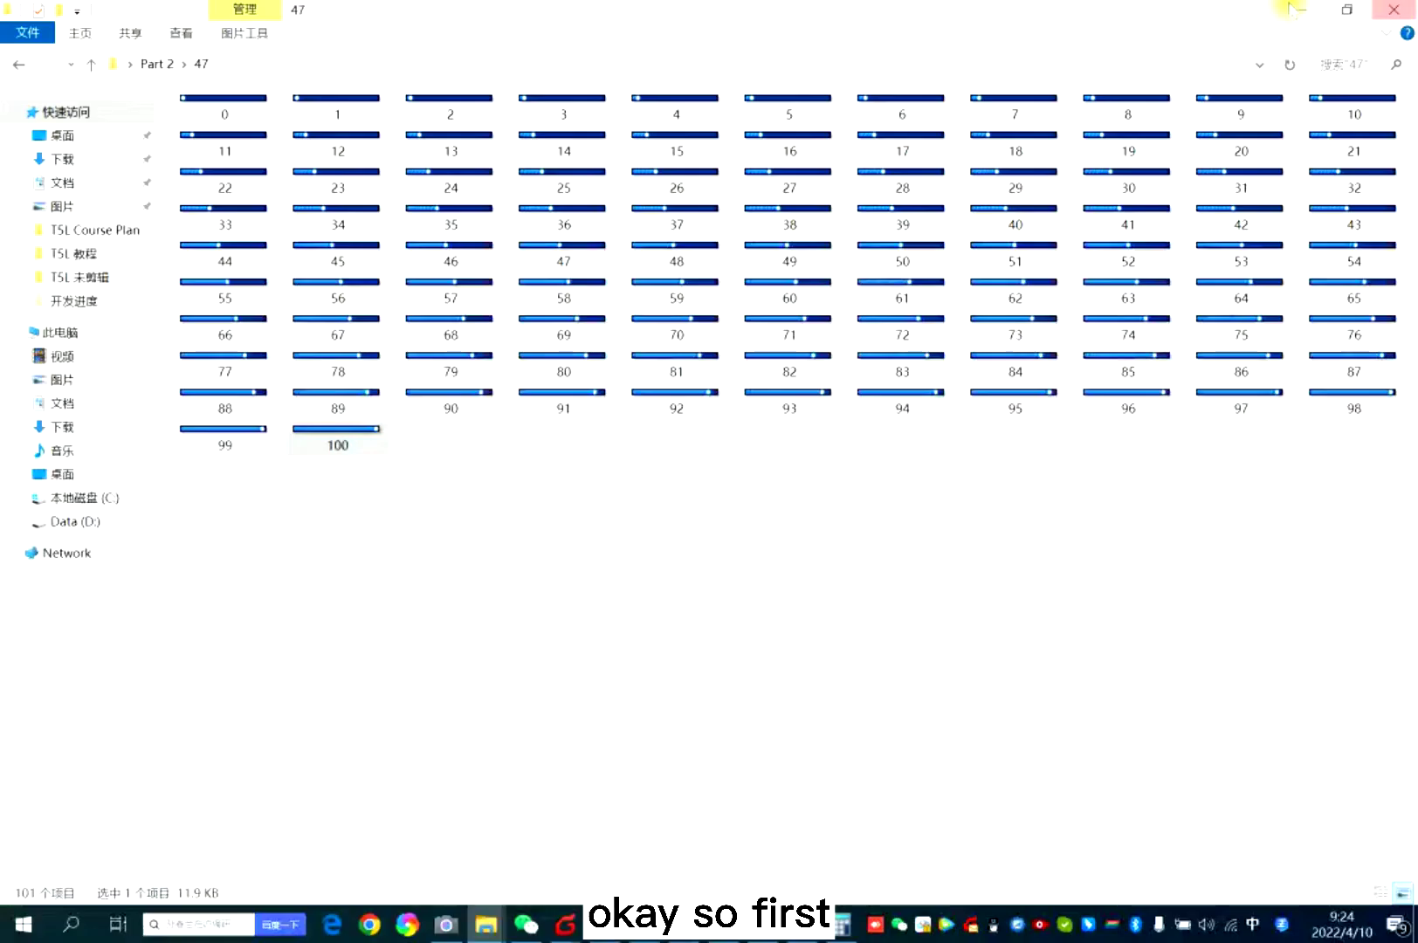
left_click(695, 563)
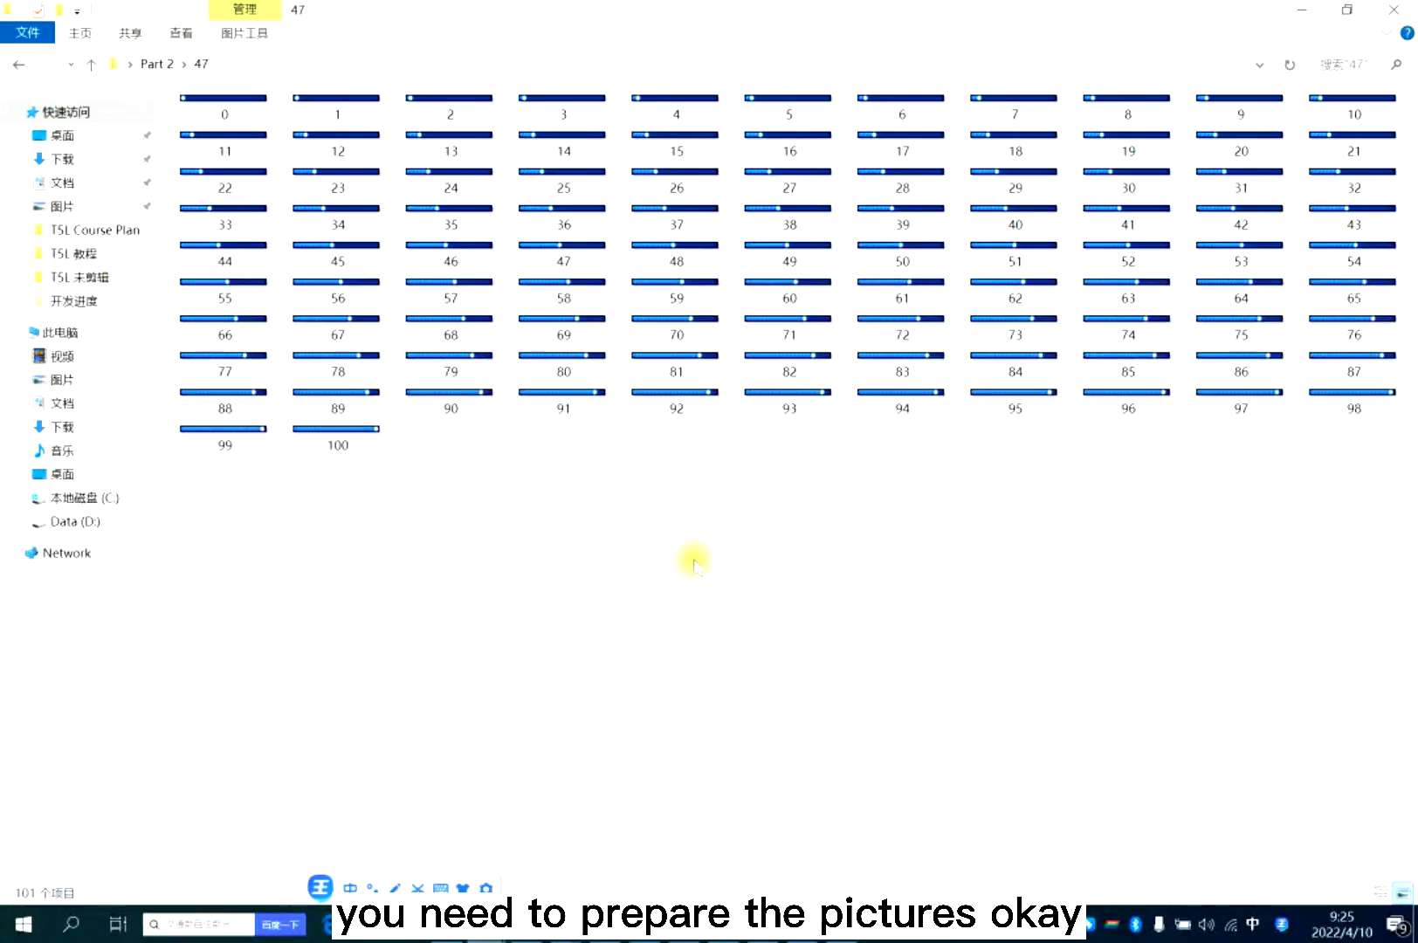
Review the Tutorial#15 Progress Bar slide in PowerPoint, then end the slideshow
left_click(680, 925)
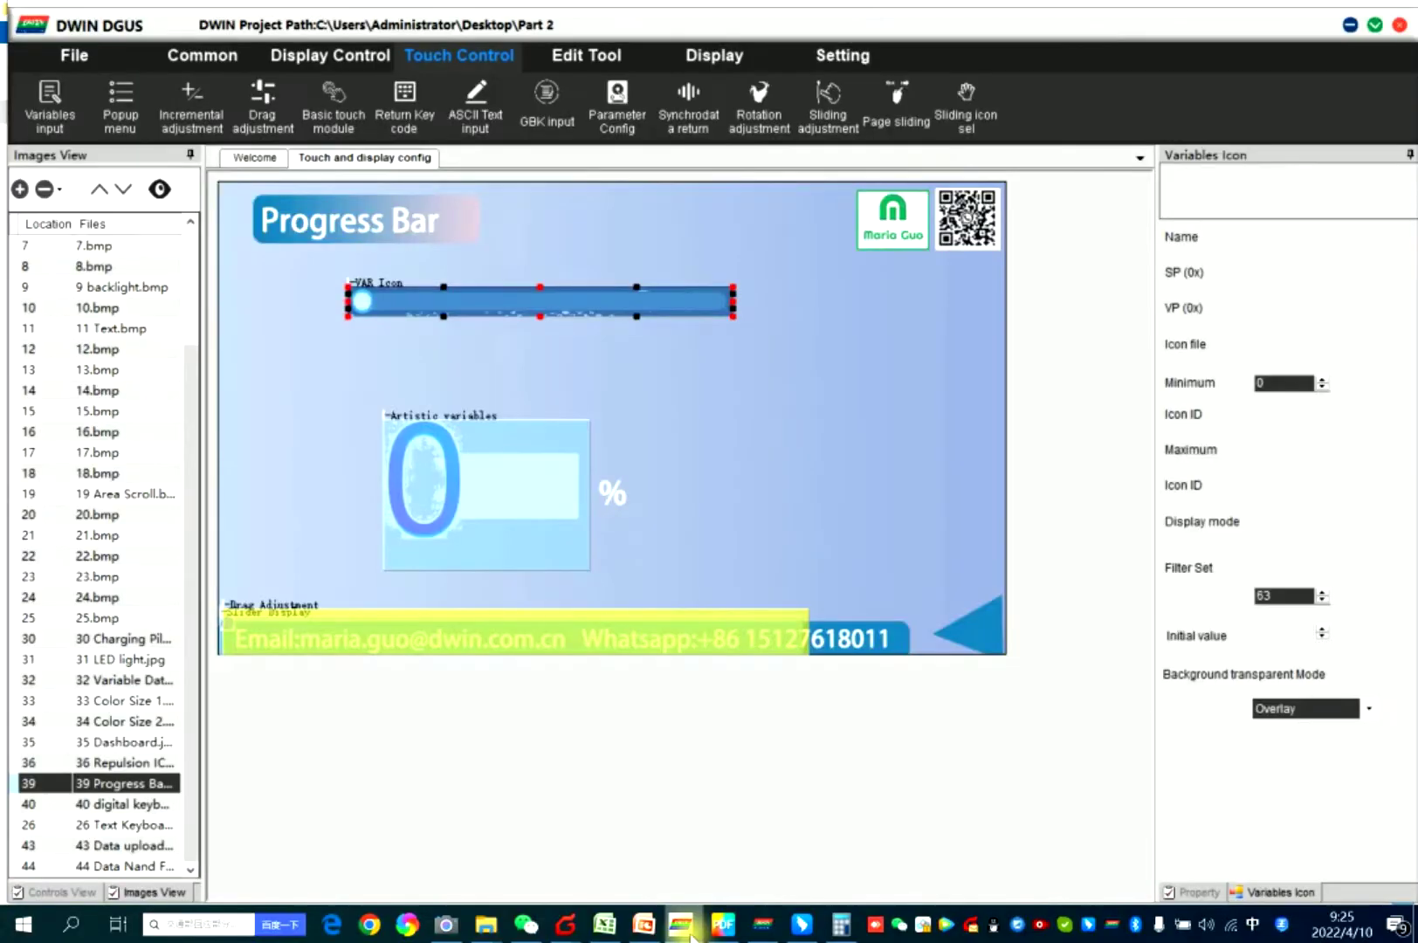
left_click(643, 926)
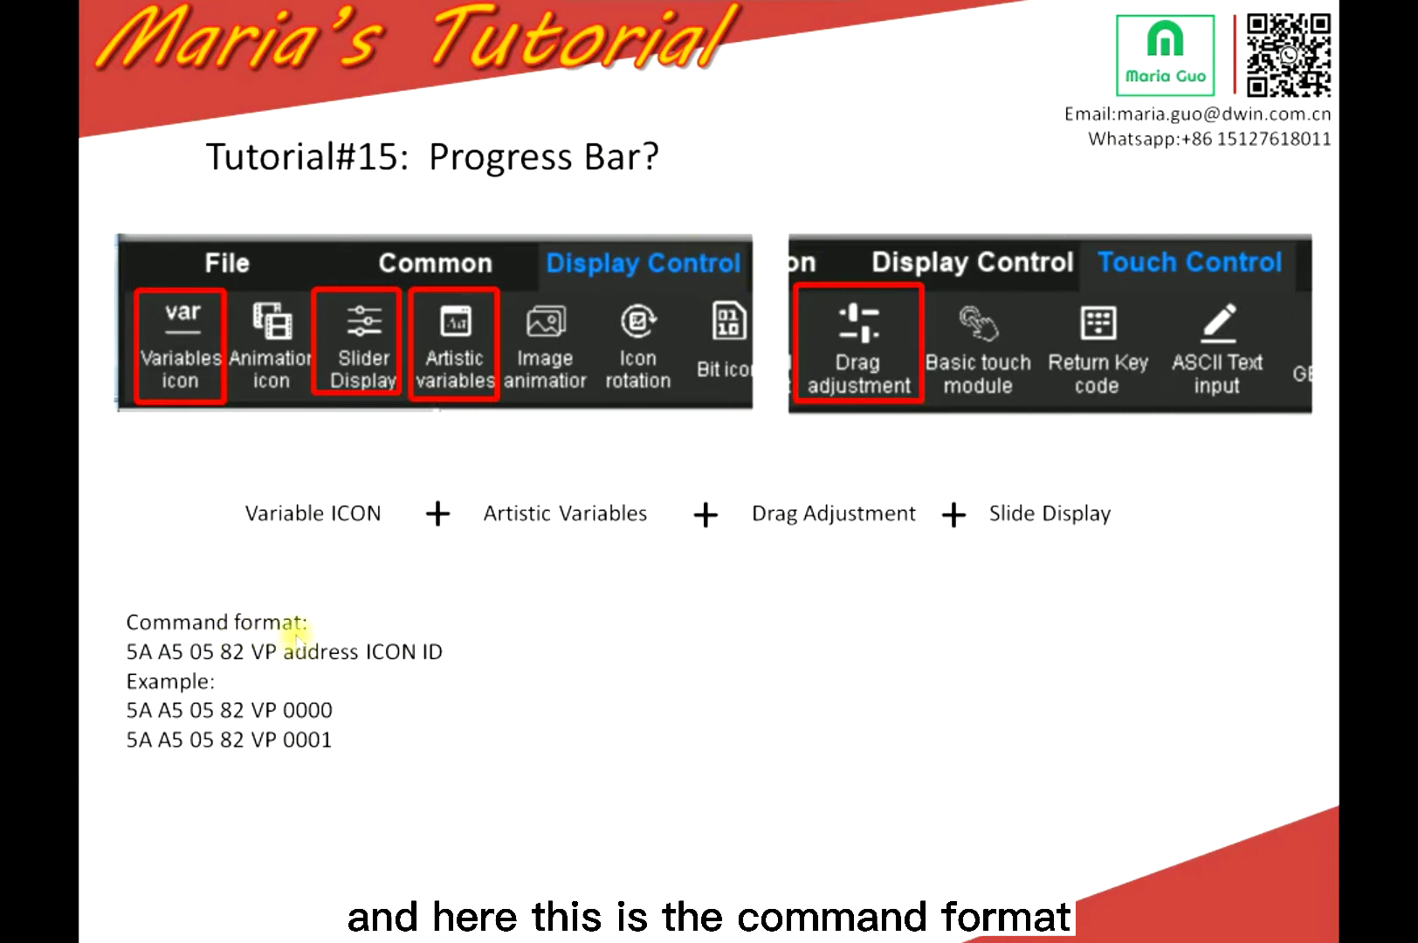
right_click(812, 653)
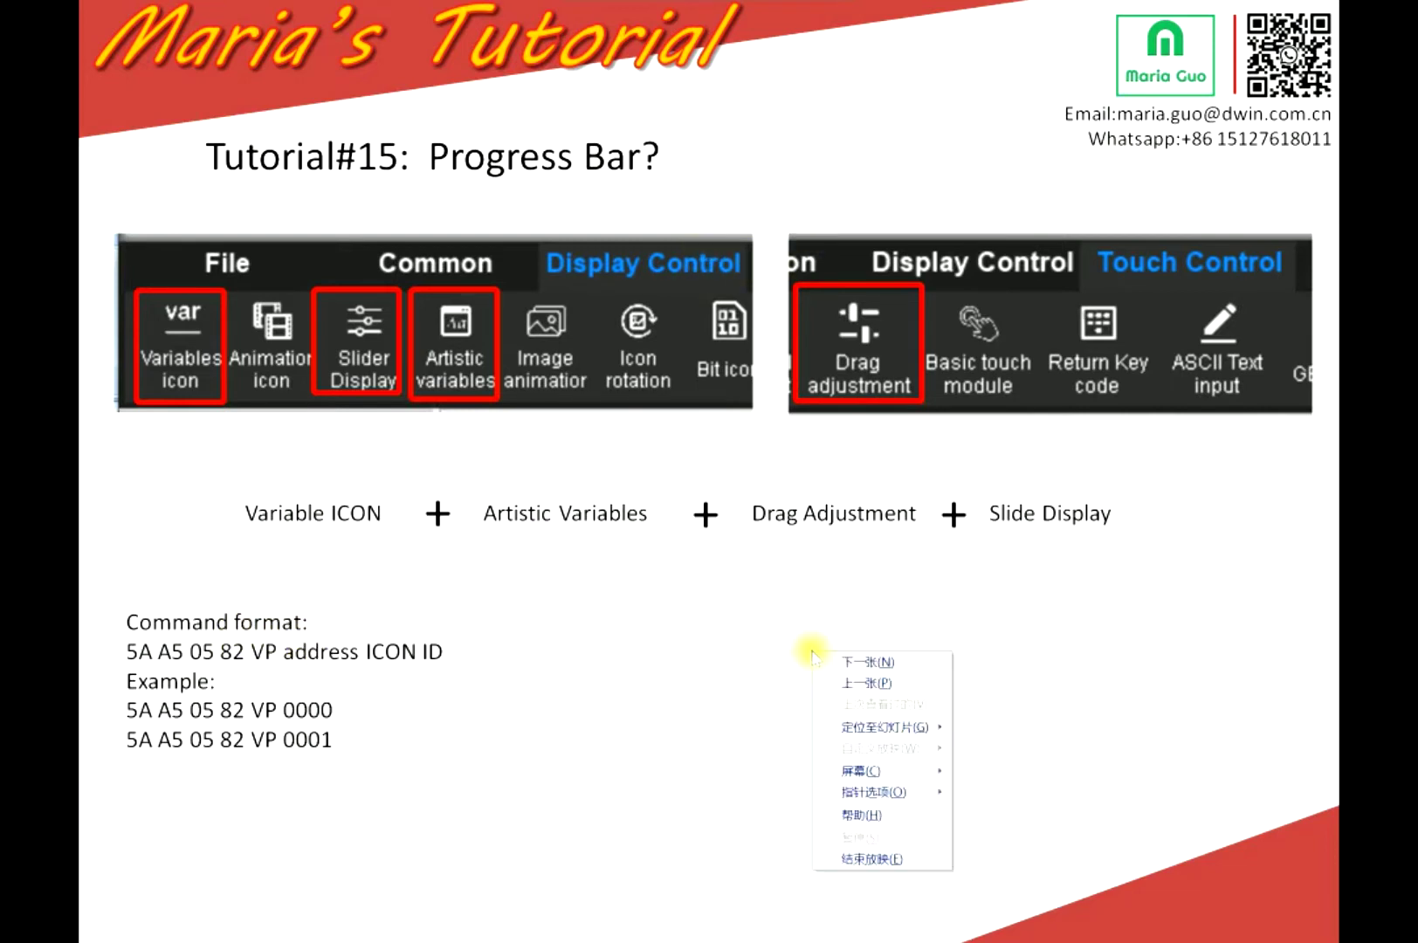
left_click(867, 860)
Give the progress-bar variable icon VP 1700 and icon file 47.icl
left_click(680, 923)
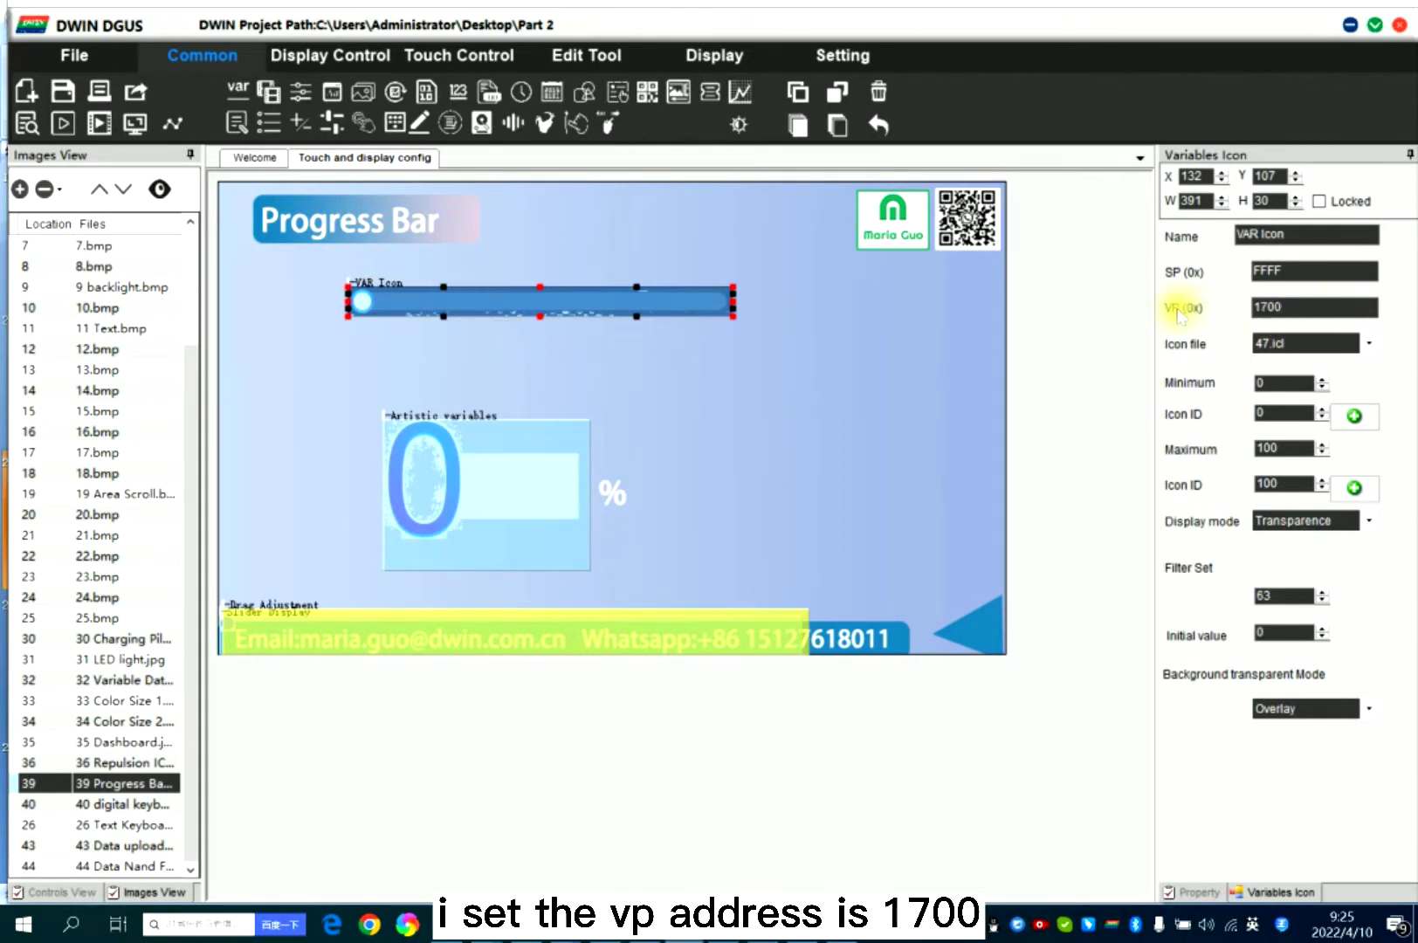
left_click(1286, 305)
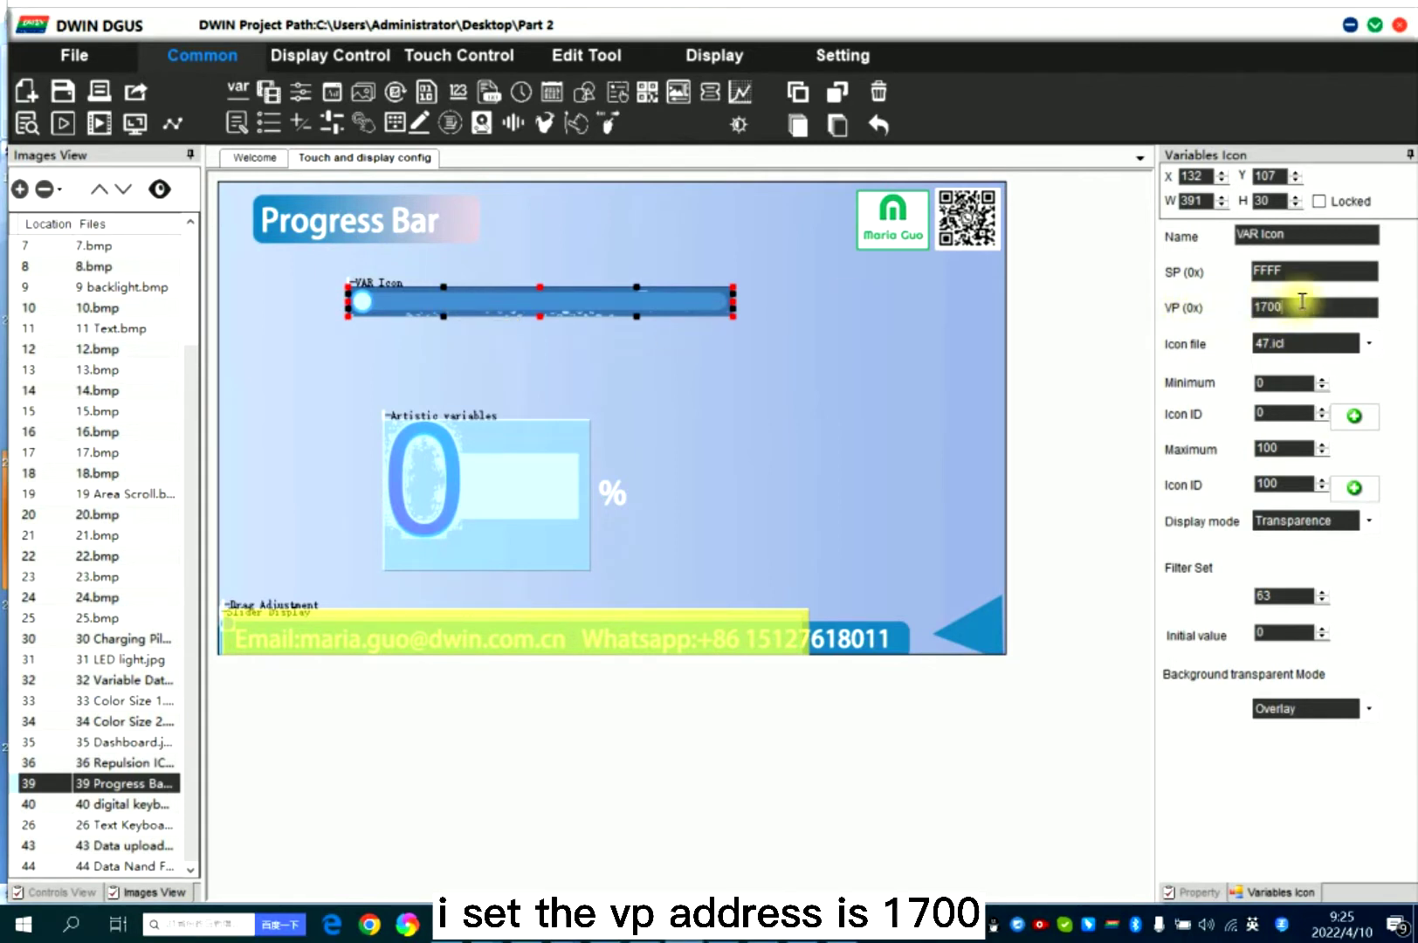
left_click(1368, 344)
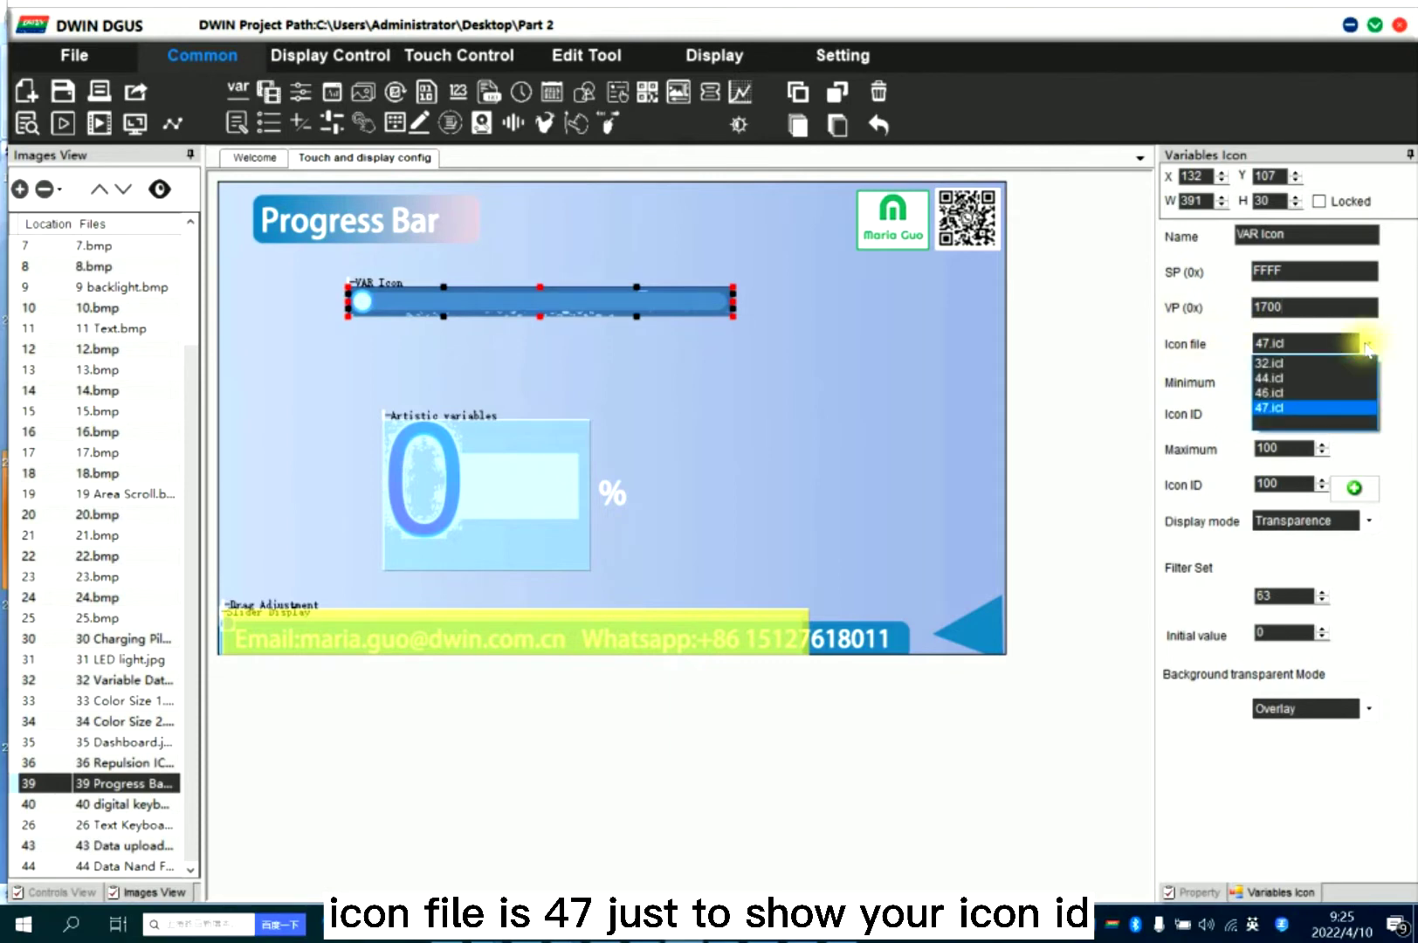
left_click(1285, 407)
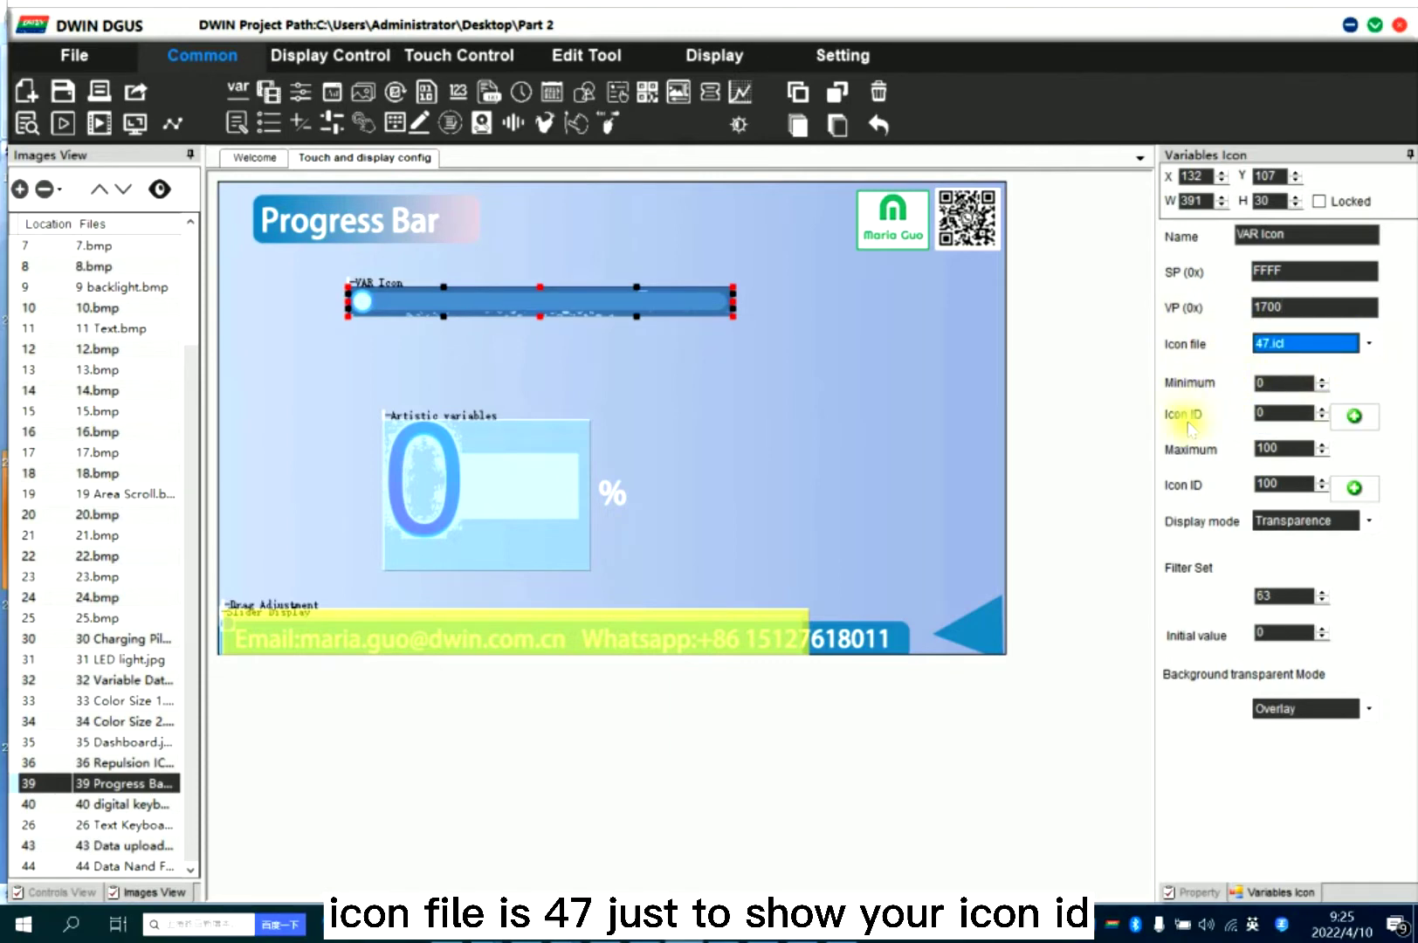
Map minimum value 0 to icon 0 and maximum 100 to icon 100
left_click(1354, 414)
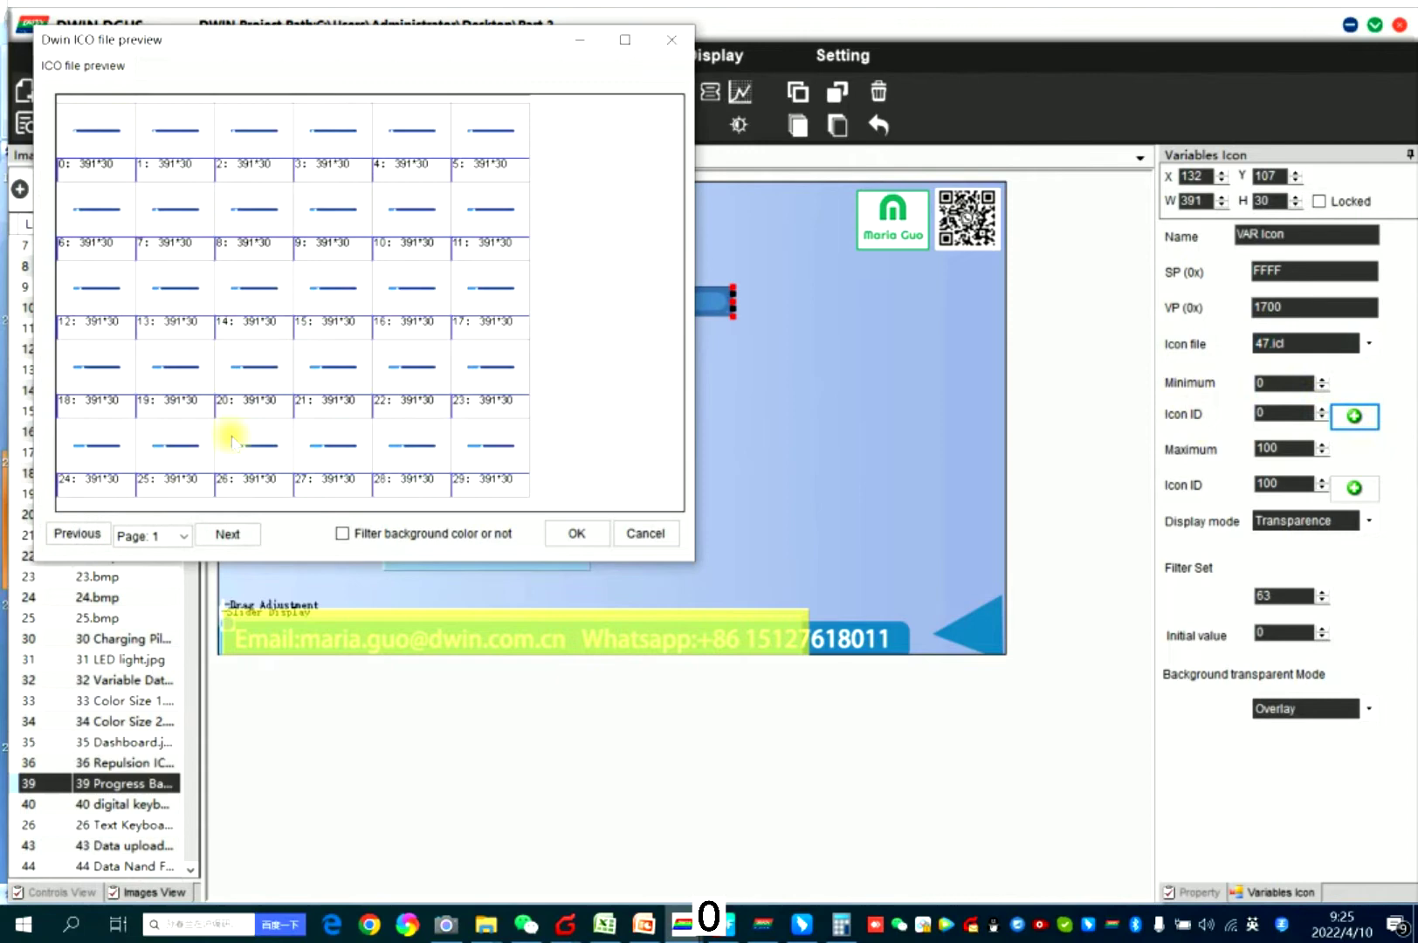
left_click(576, 534)
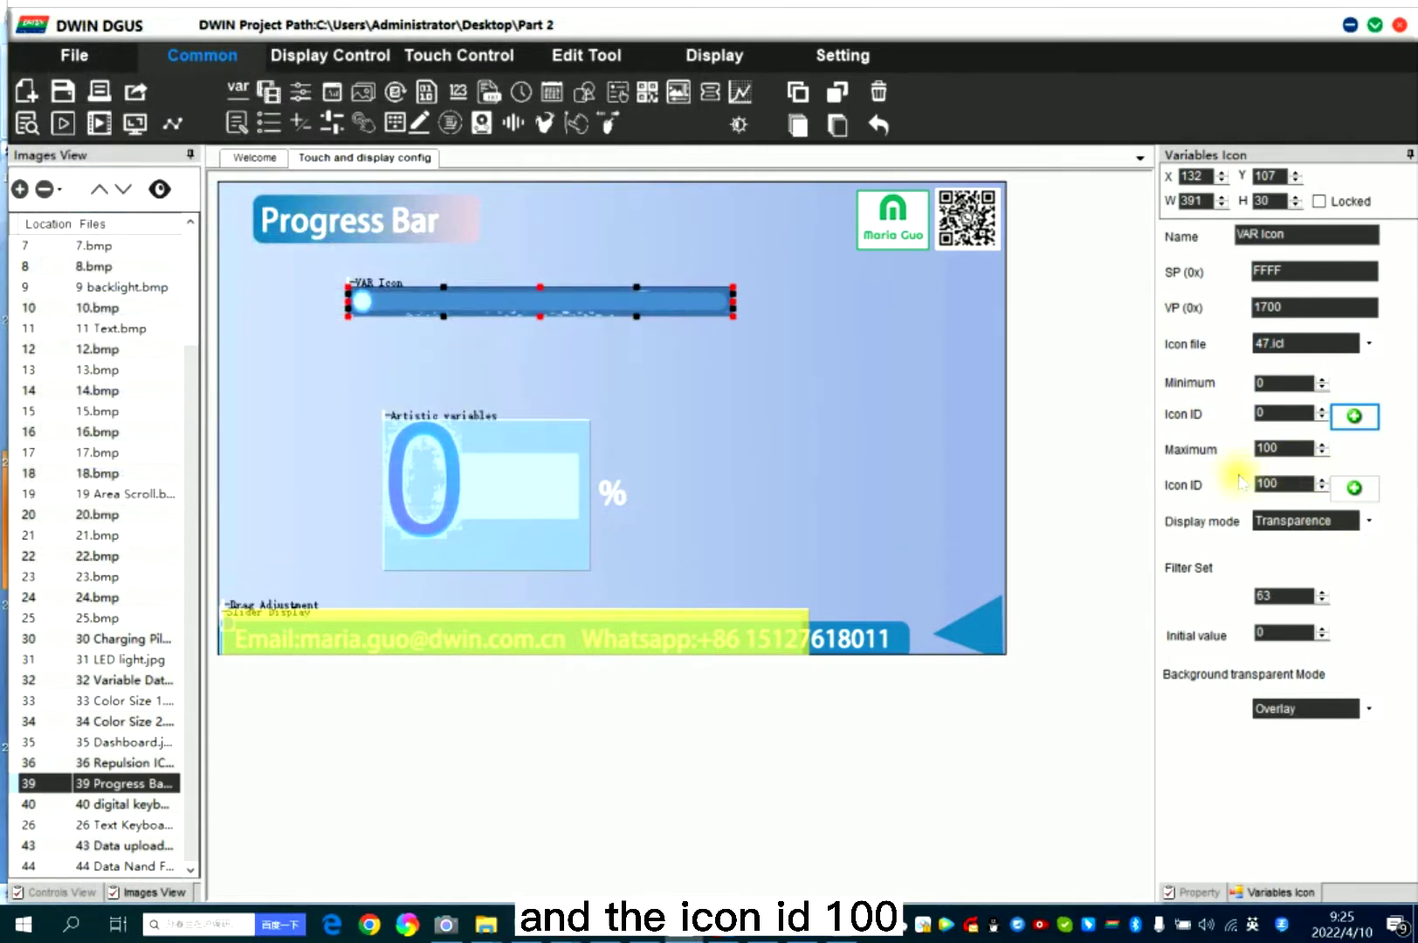
left_click(1353, 487)
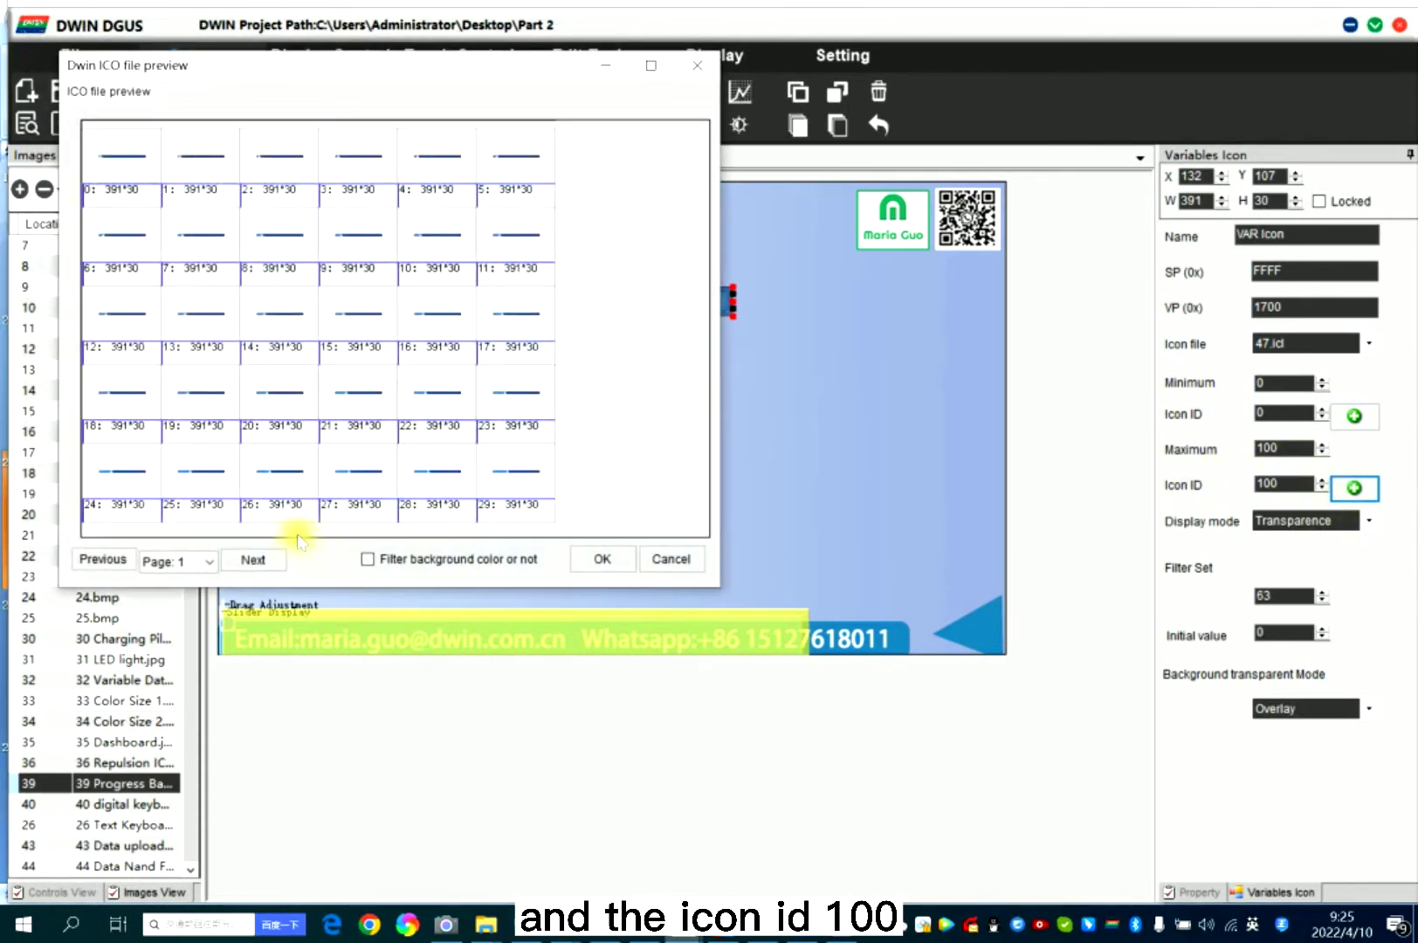
double_click(253, 559)
left_click(252, 558)
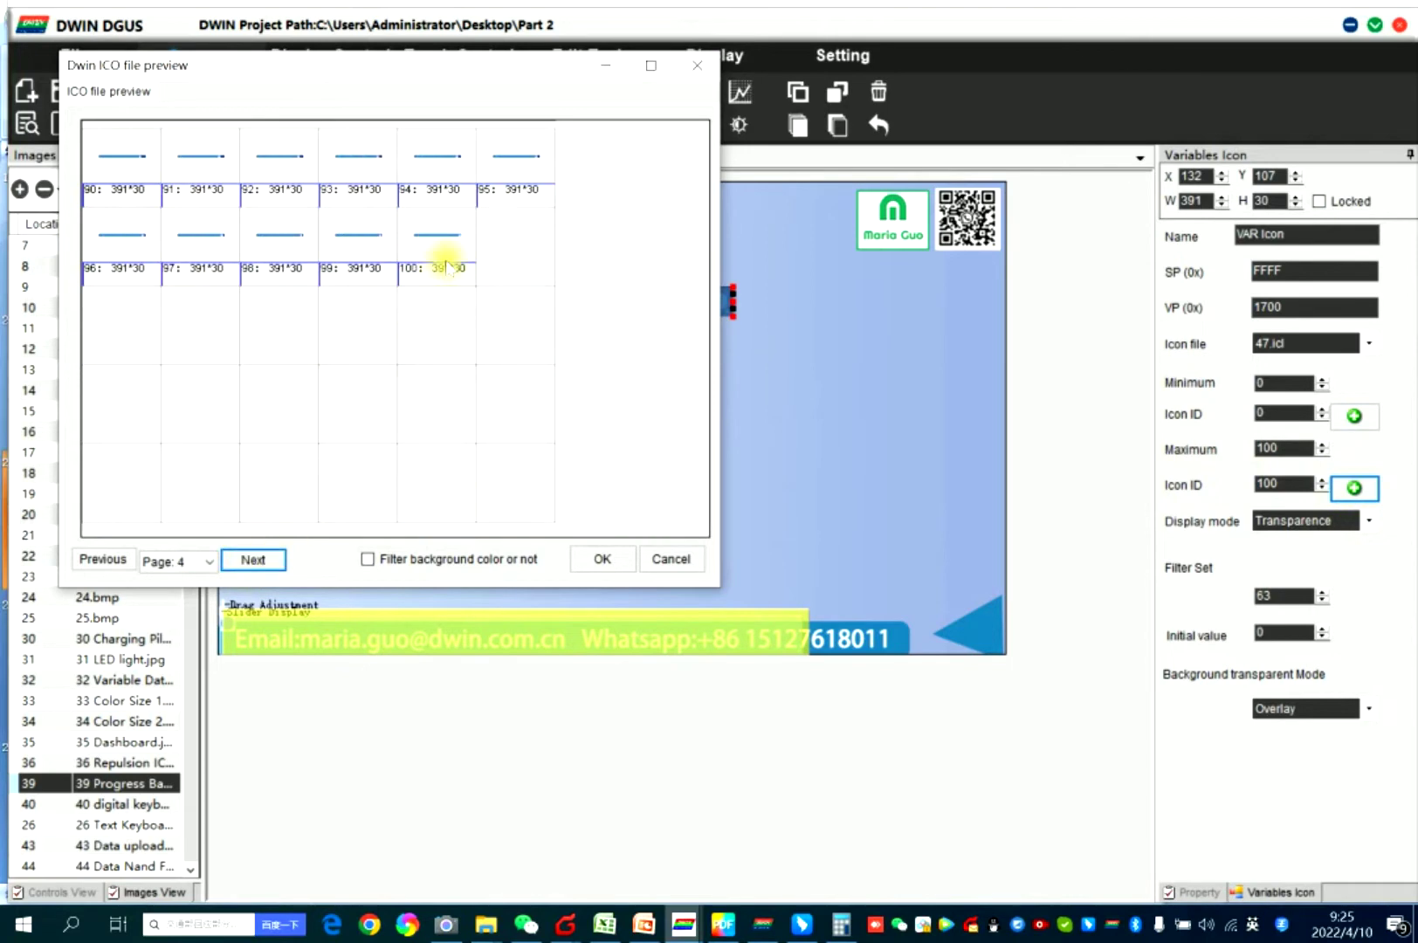
left_click(590, 561)
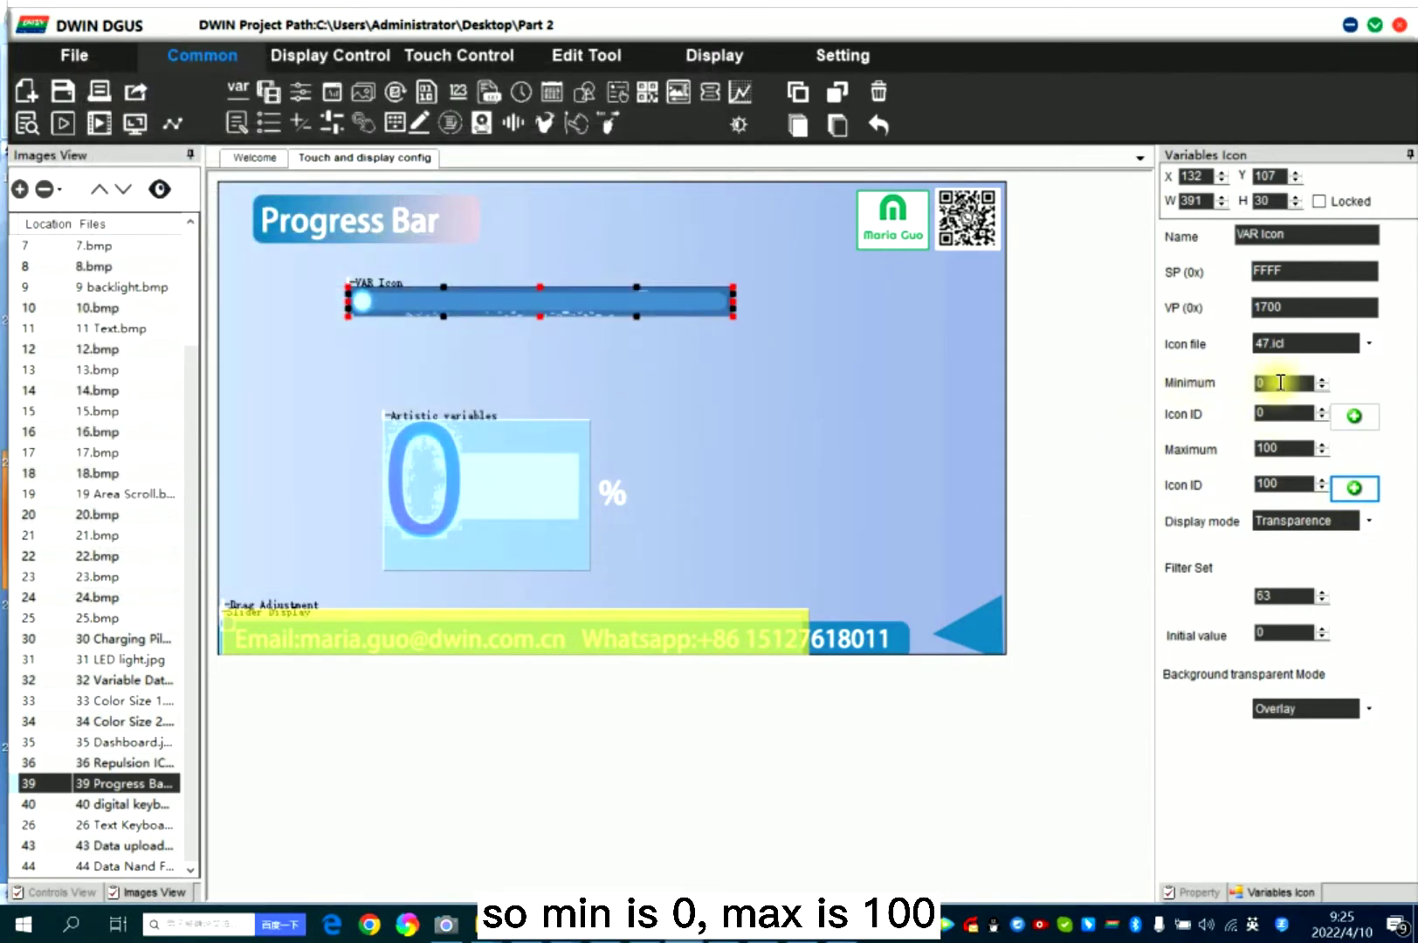
left_click(1269, 382)
left_click(1301, 446)
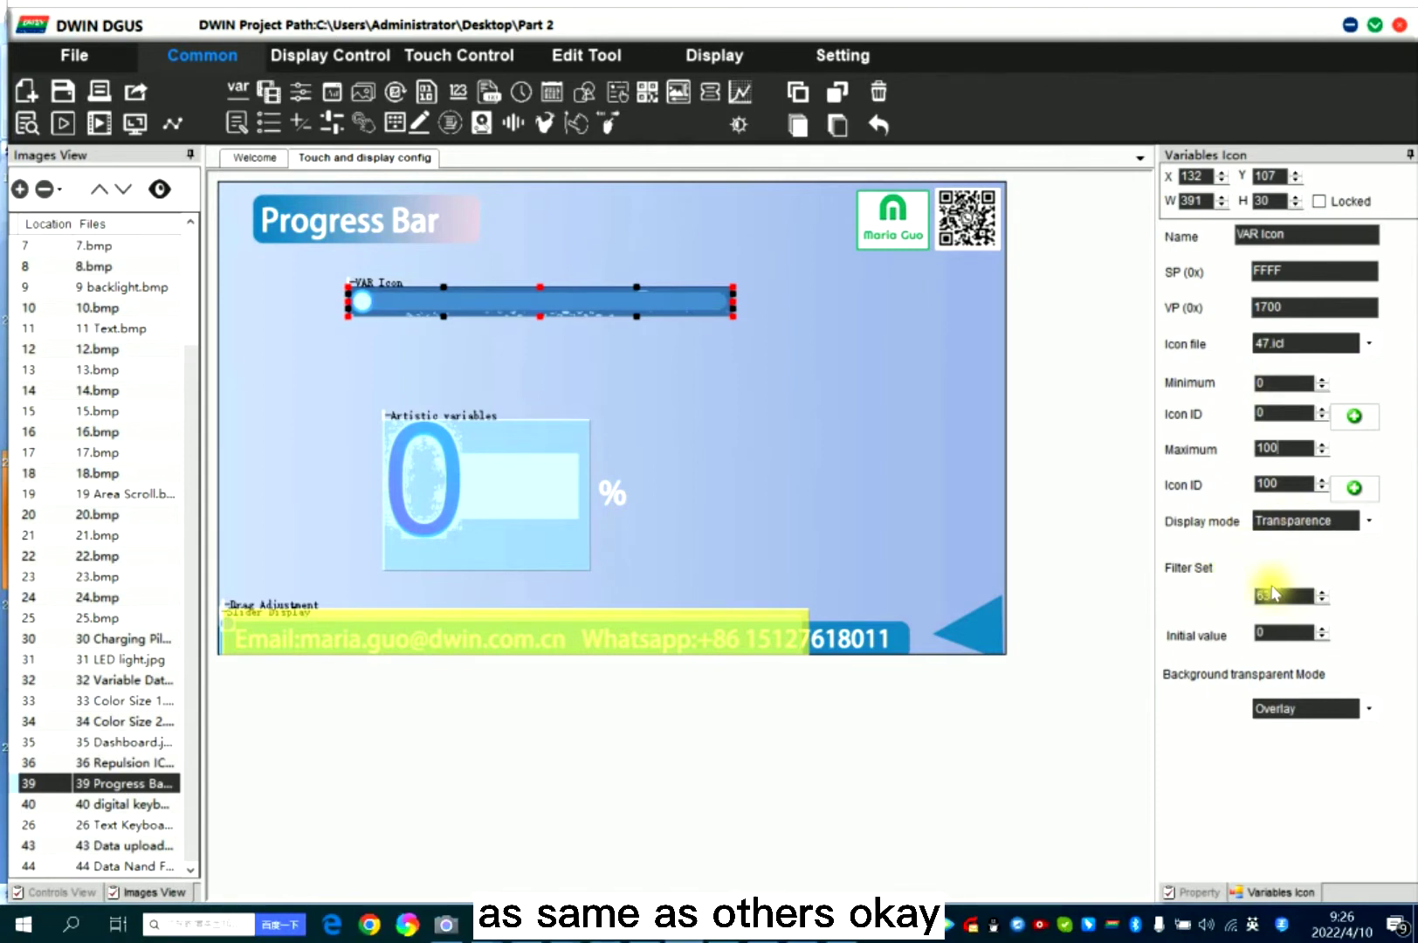
Nudge the progress-bar icon slightly down and right on the page
left_click(714, 55)
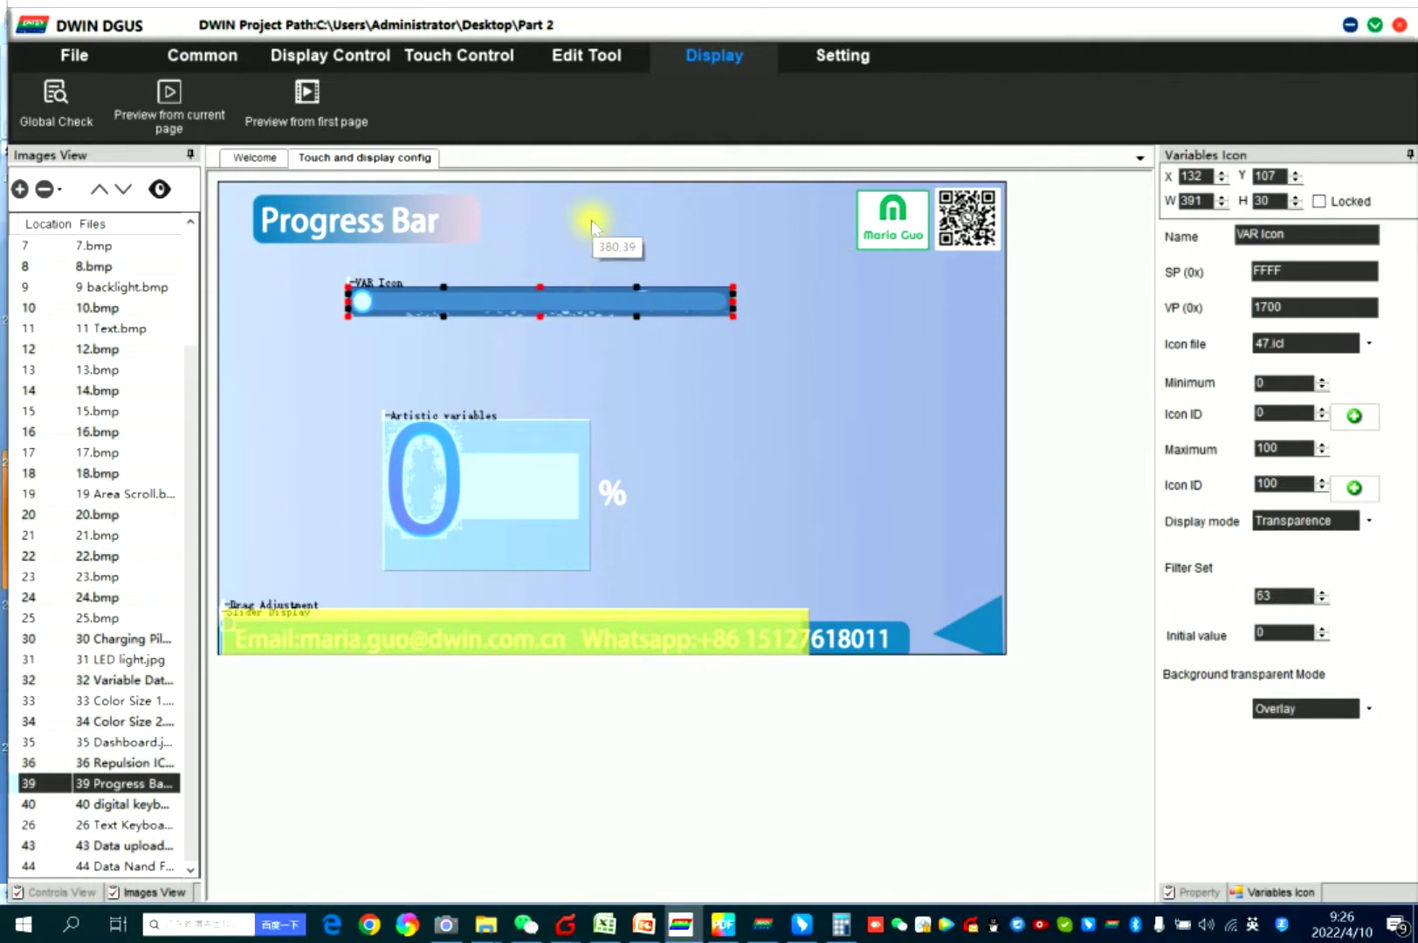
left_click(586, 216)
left_click(557, 298)
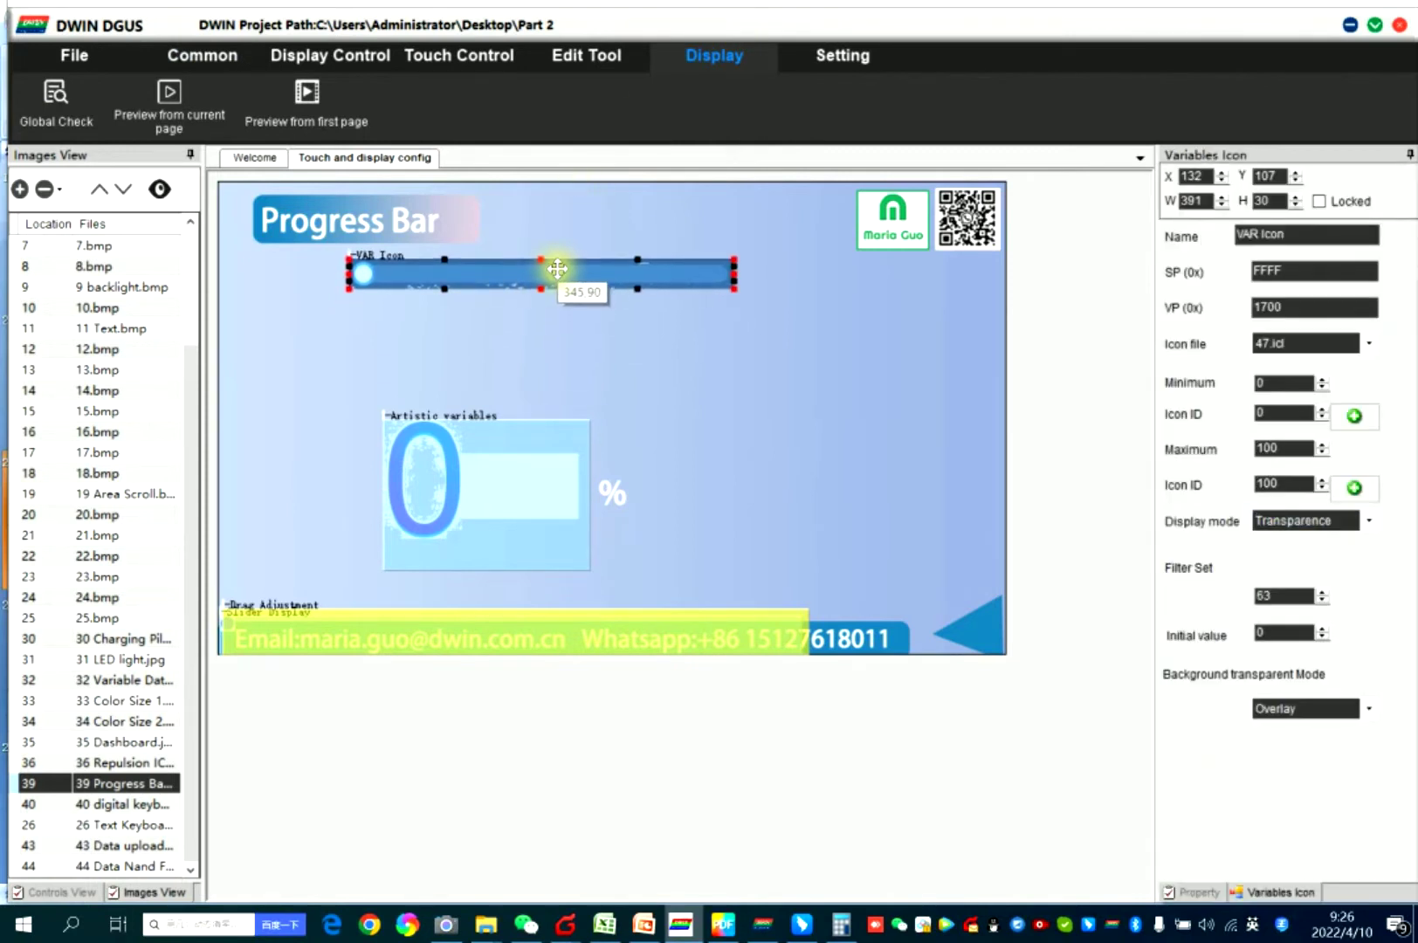
left_click_drag(556, 299, 558, 303)
Set the Artistic variables percent readout to VP 1700 with icon file 44.icl
left_click(516, 492)
type("1700")
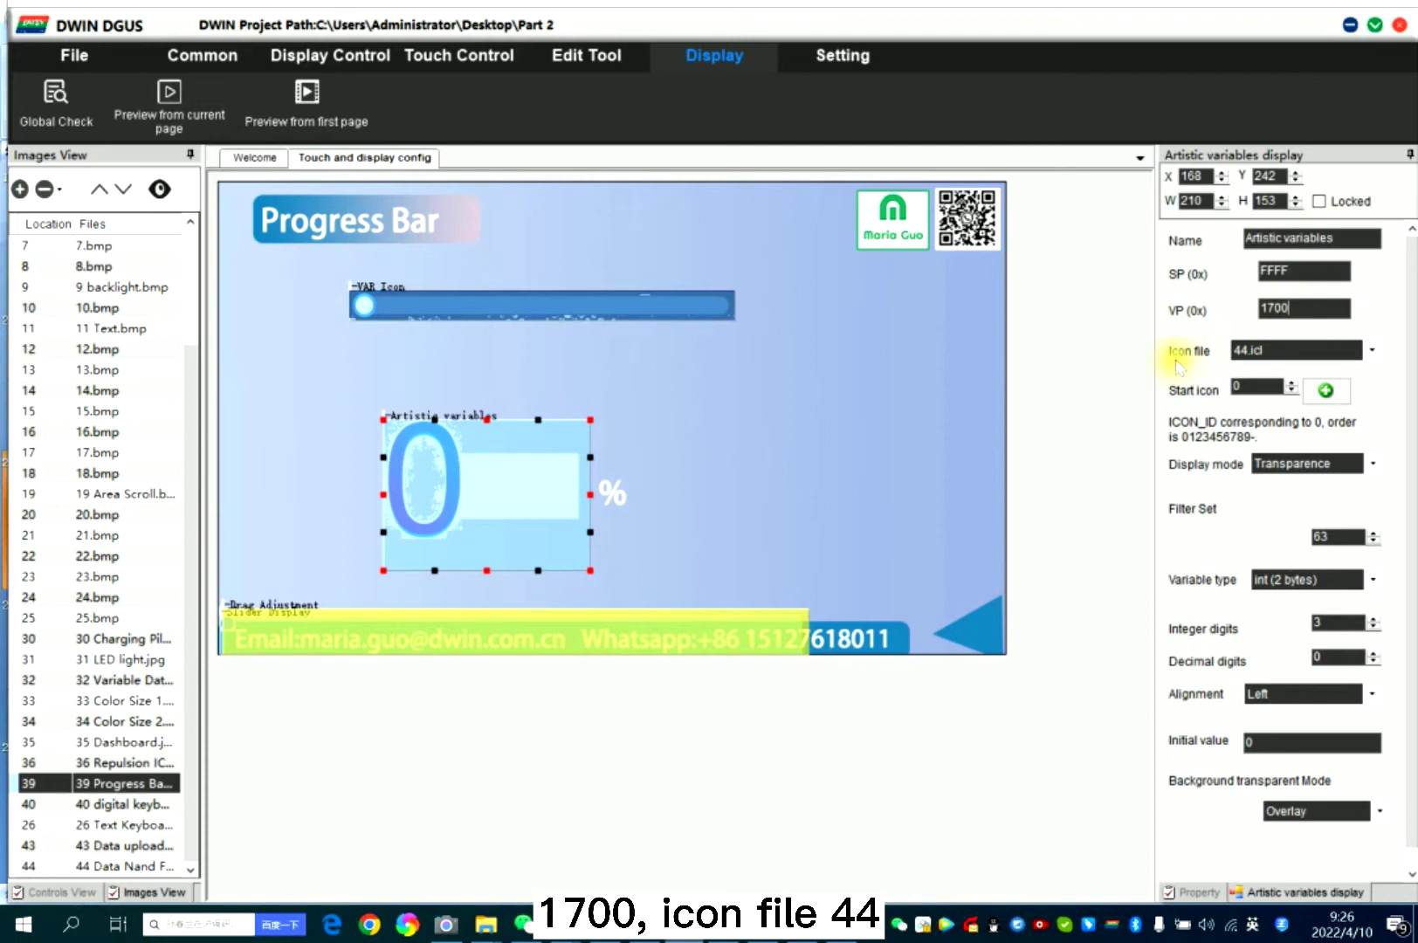
left_click(1372, 351)
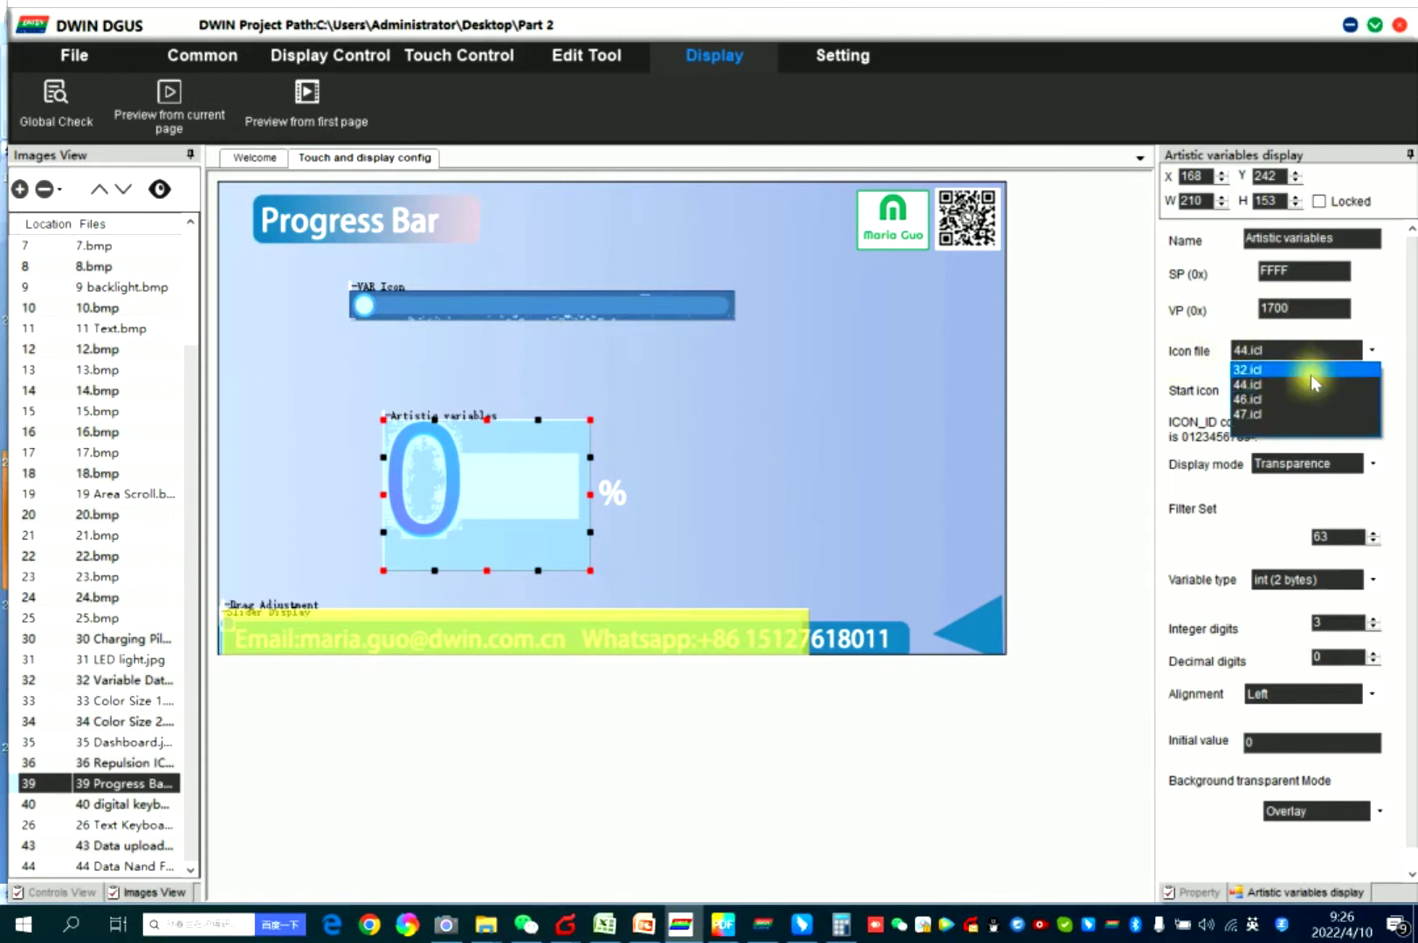
left_click(1273, 385)
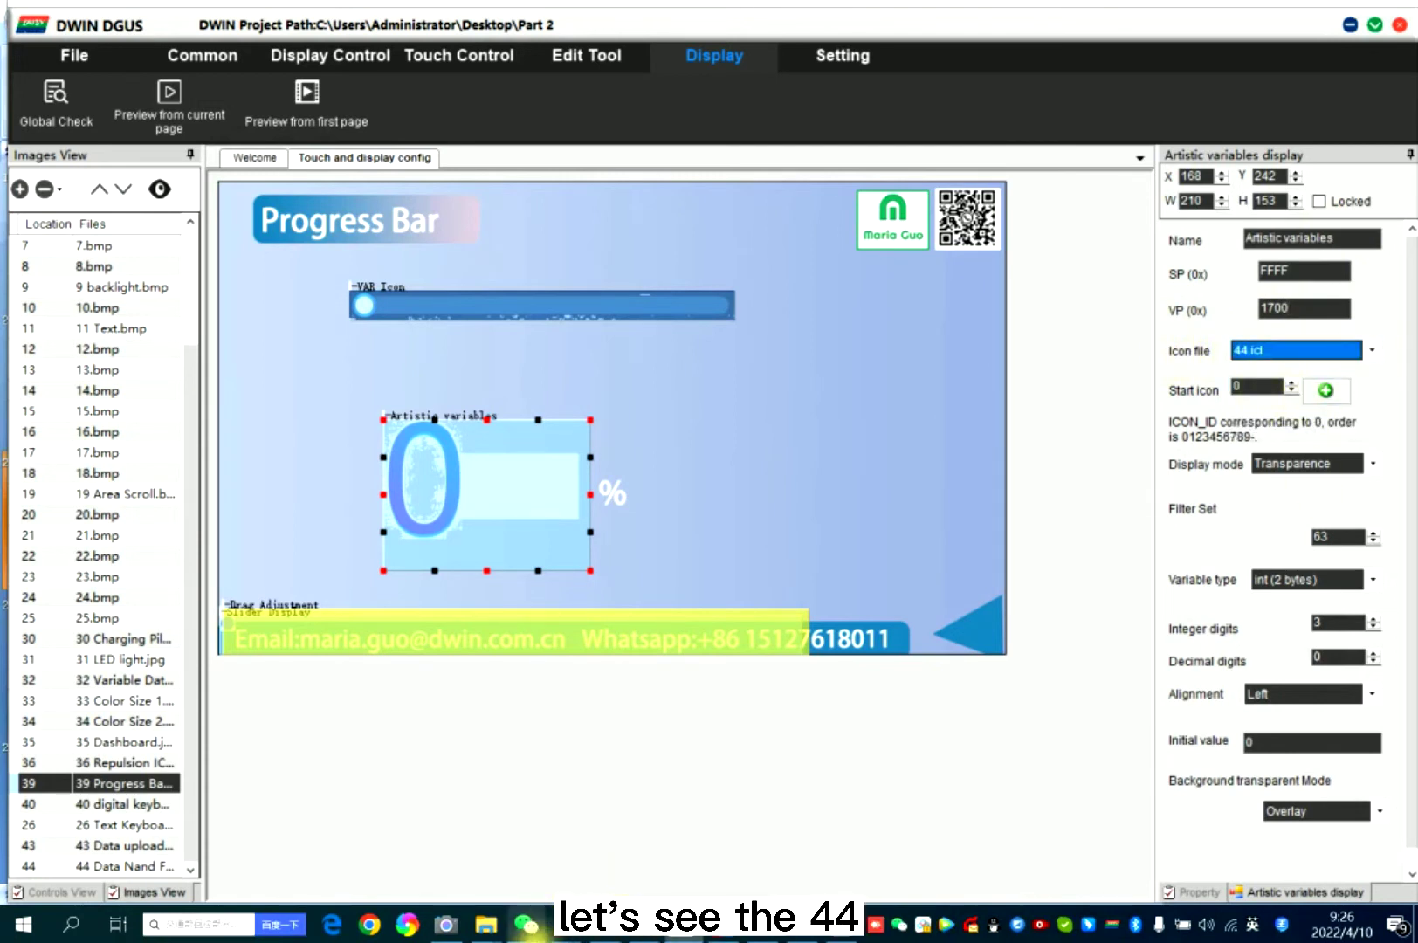
Go up to Part 2, open folder 44 and select the digit 0 image
mouse_move(484, 923)
left_click(1313, 869)
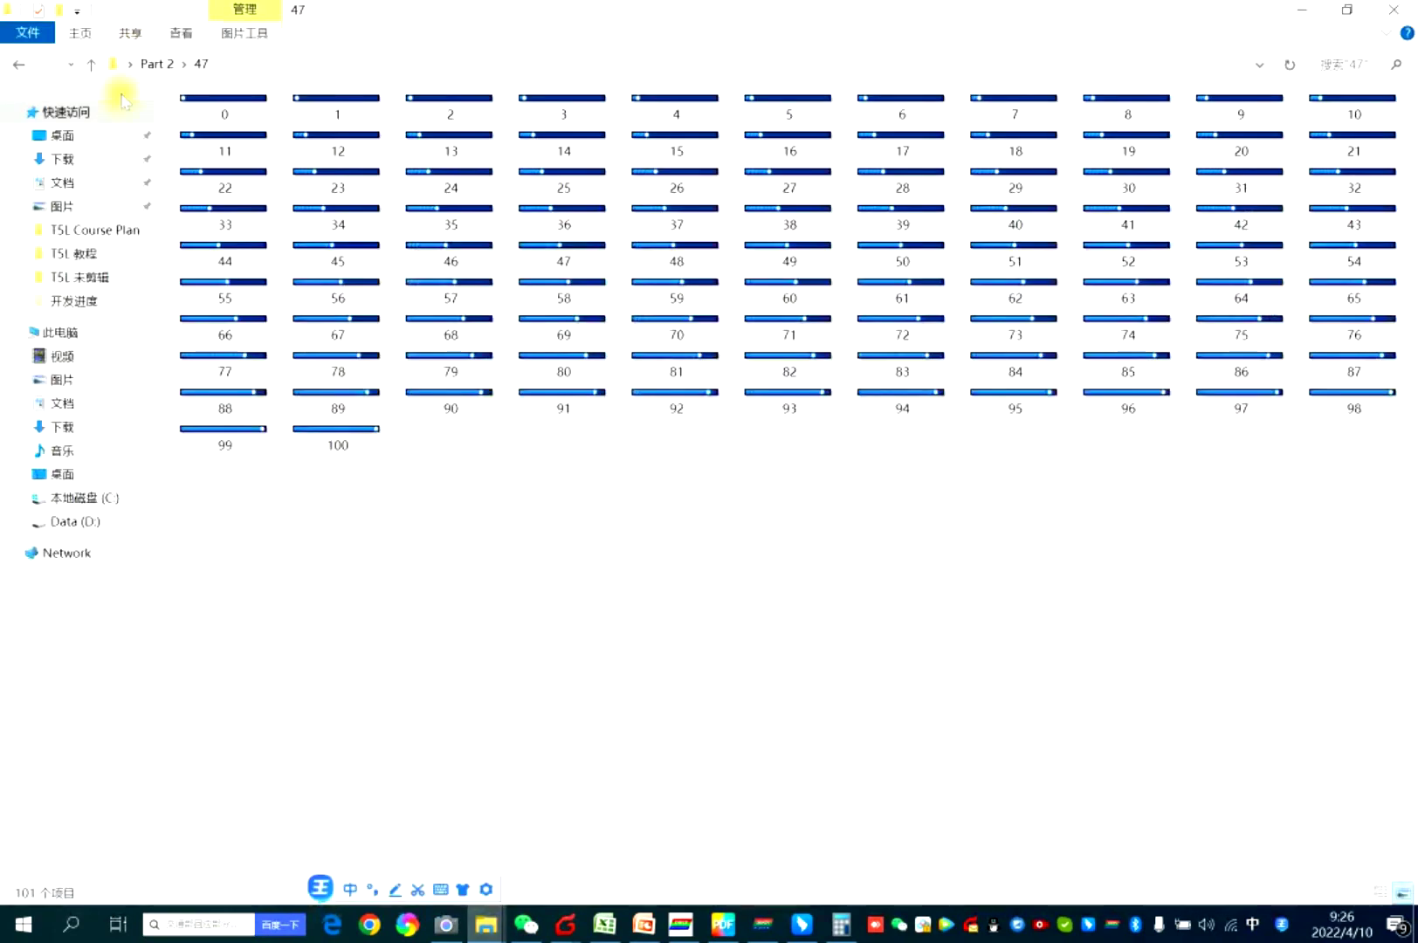
left_click(158, 65)
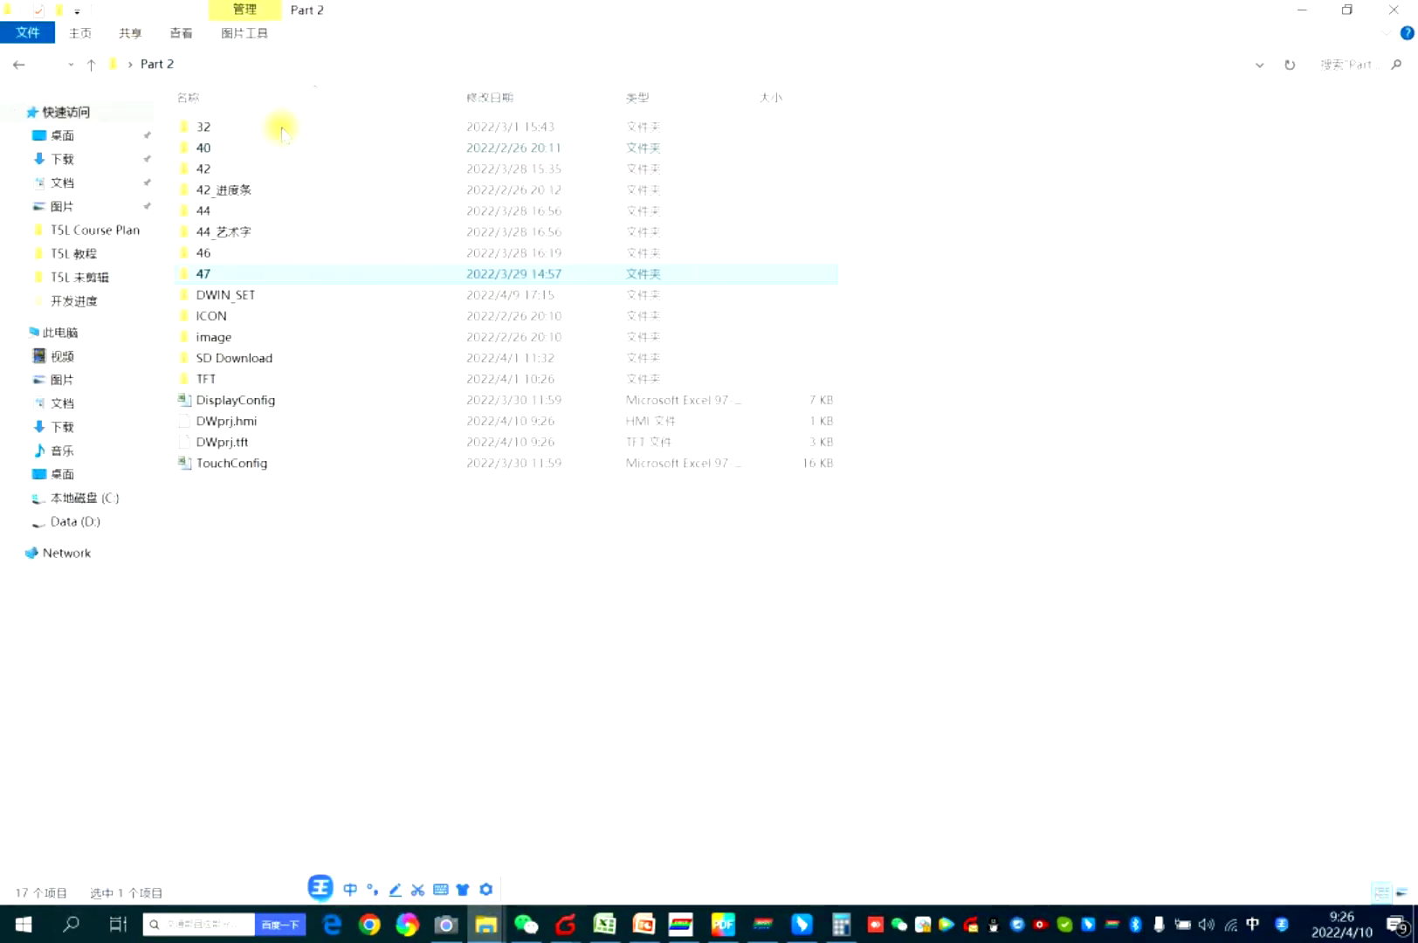
double_click(215, 211)
left_click(238, 126)
left_click(936, 484)
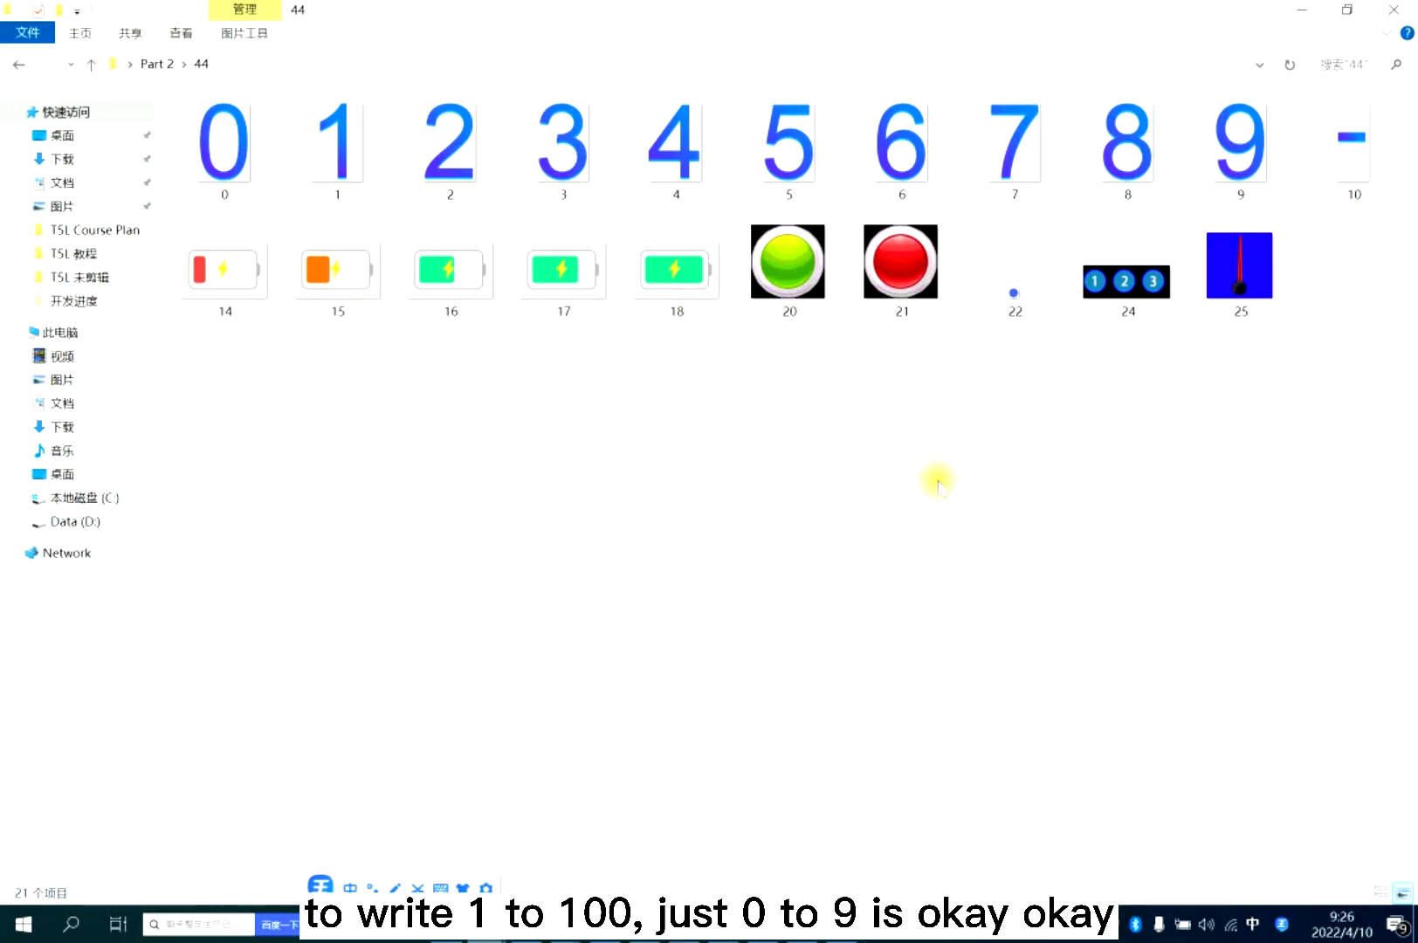
left_click(180, 179)
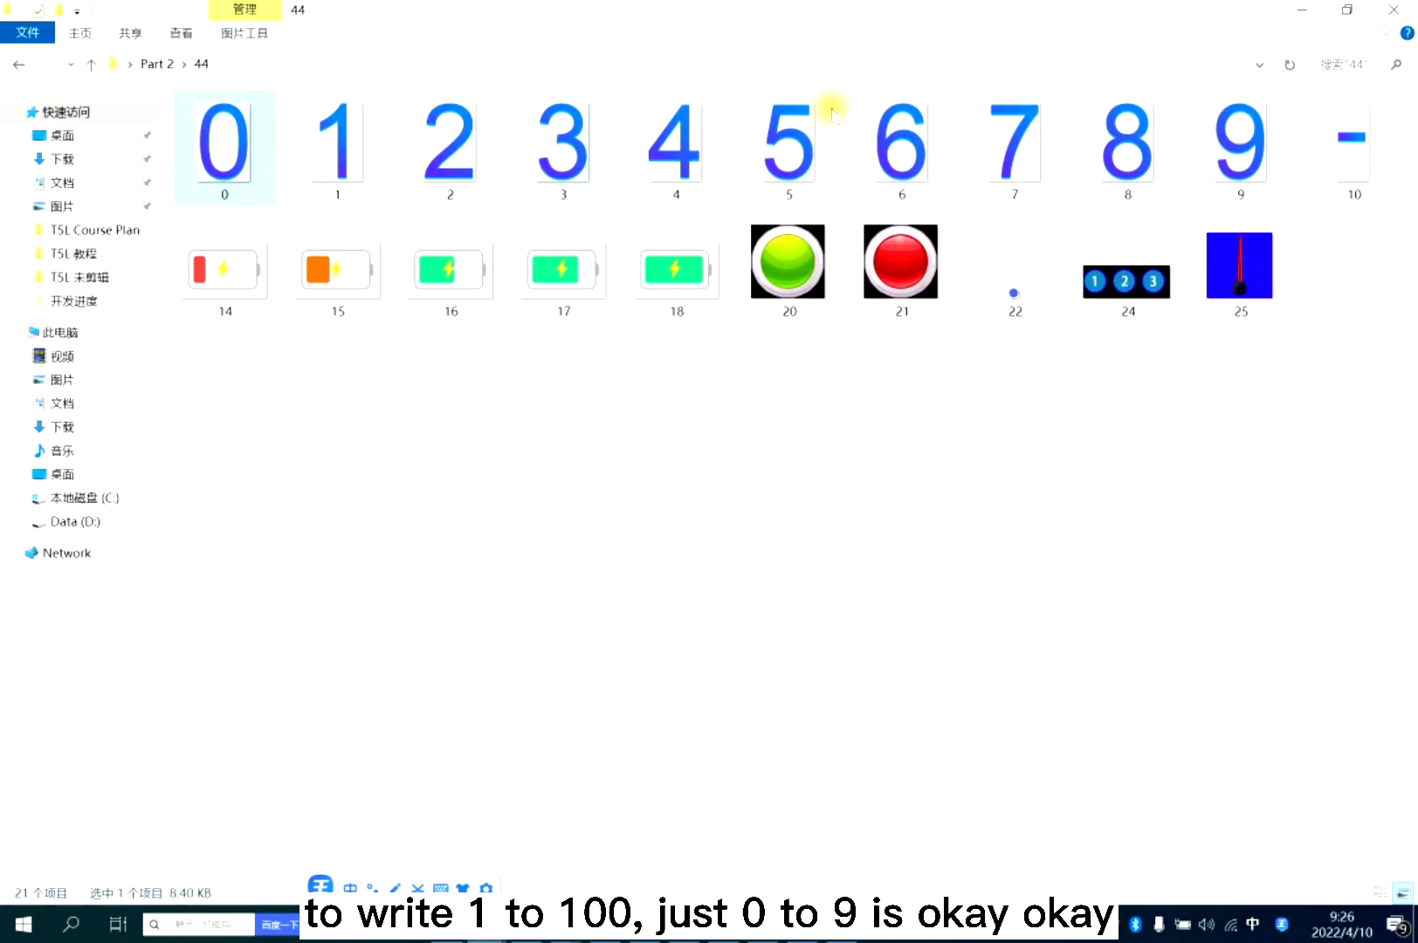
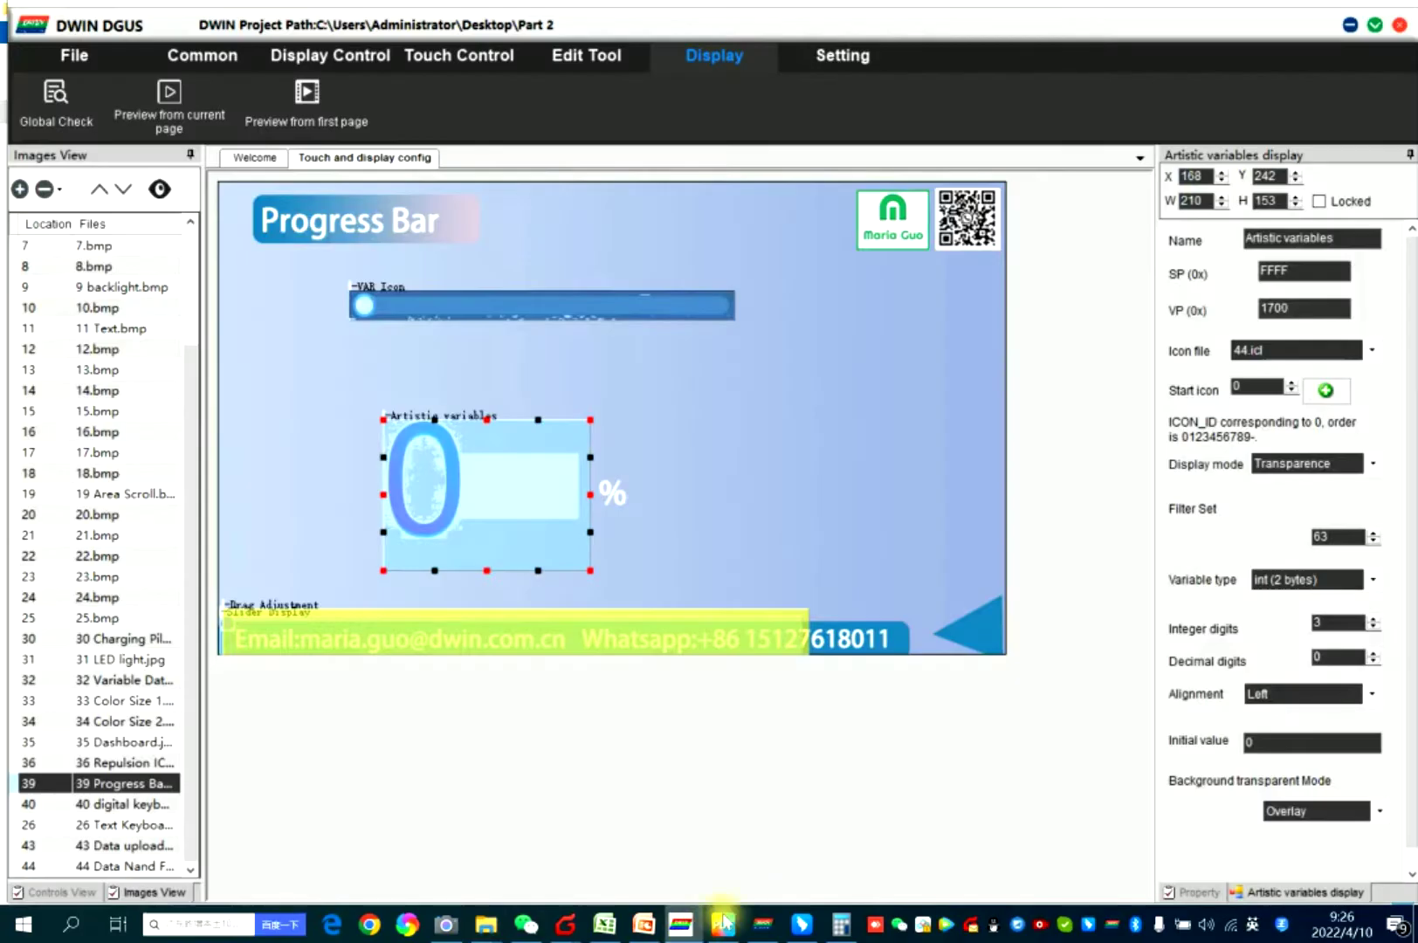
Check the percentage display's digit icons, 2-byte integer type, digit count and left alignment
left_click(1326, 393)
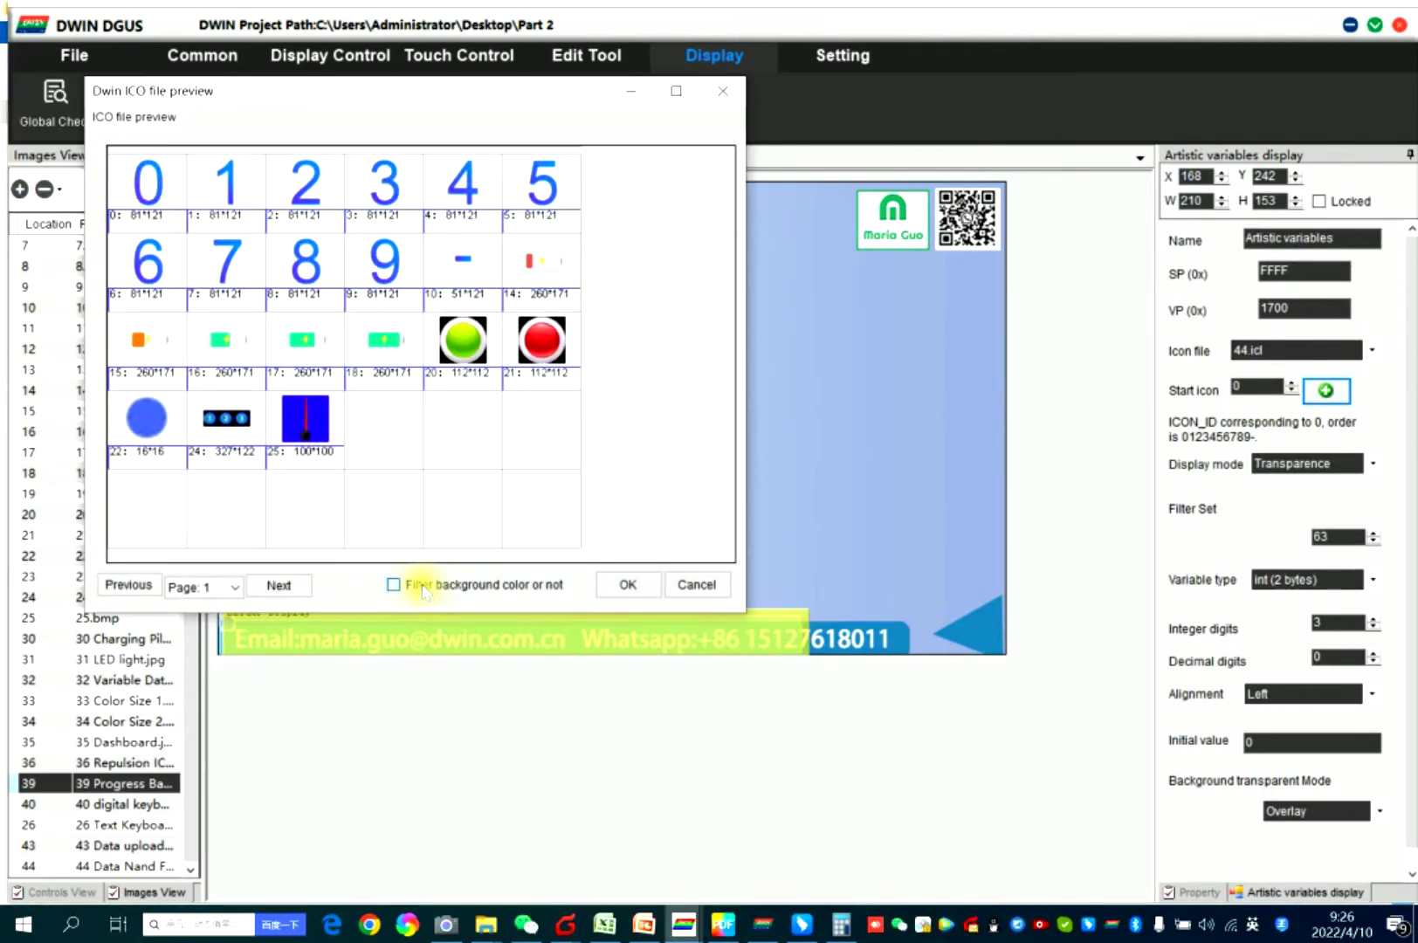
left_click(627, 583)
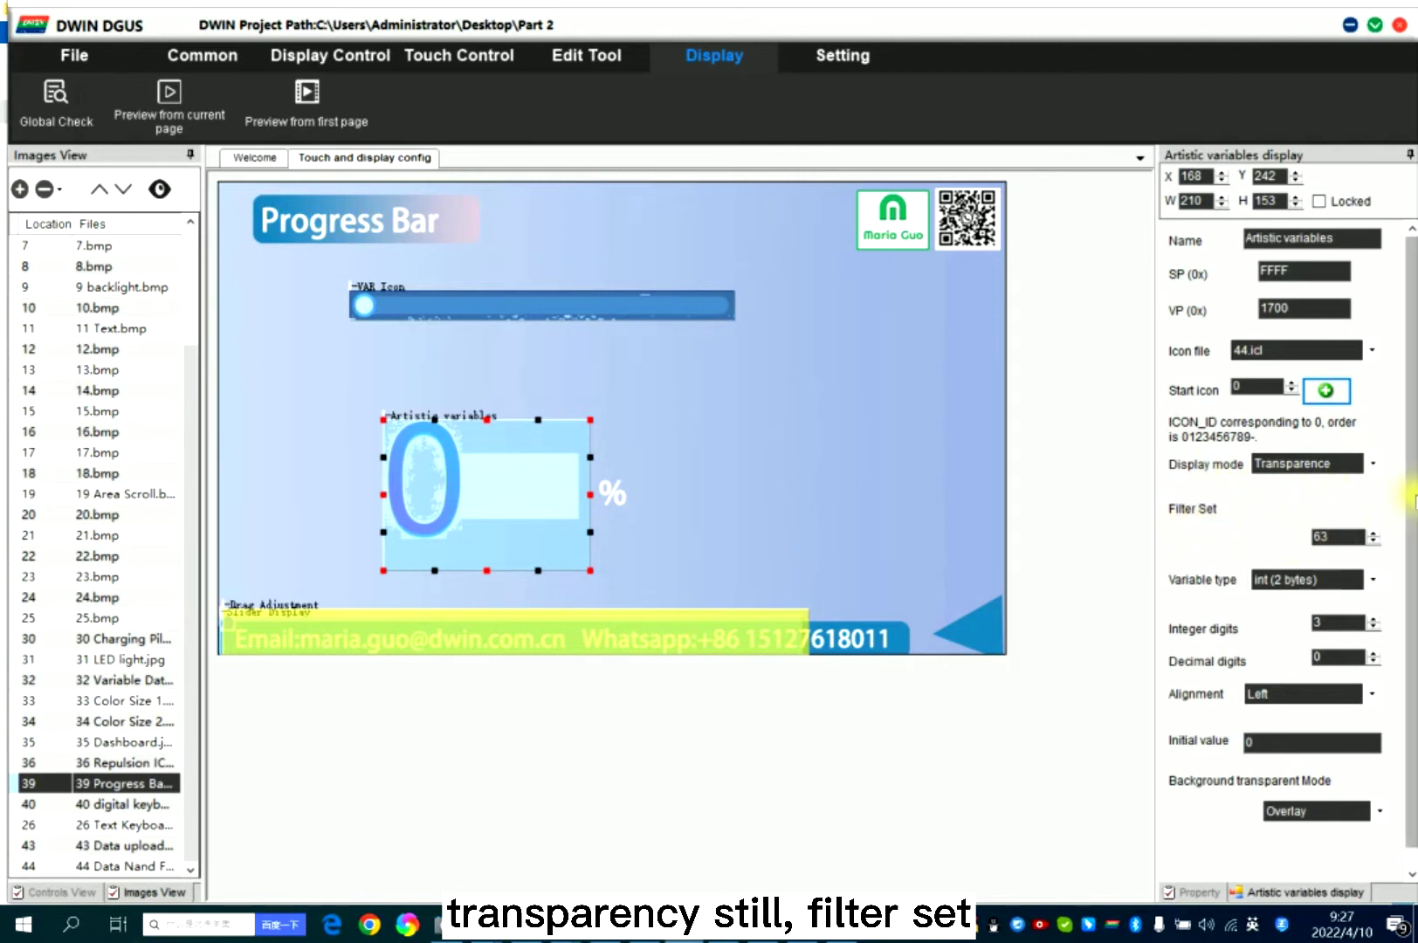
scroll(1399, 522, "down", 1)
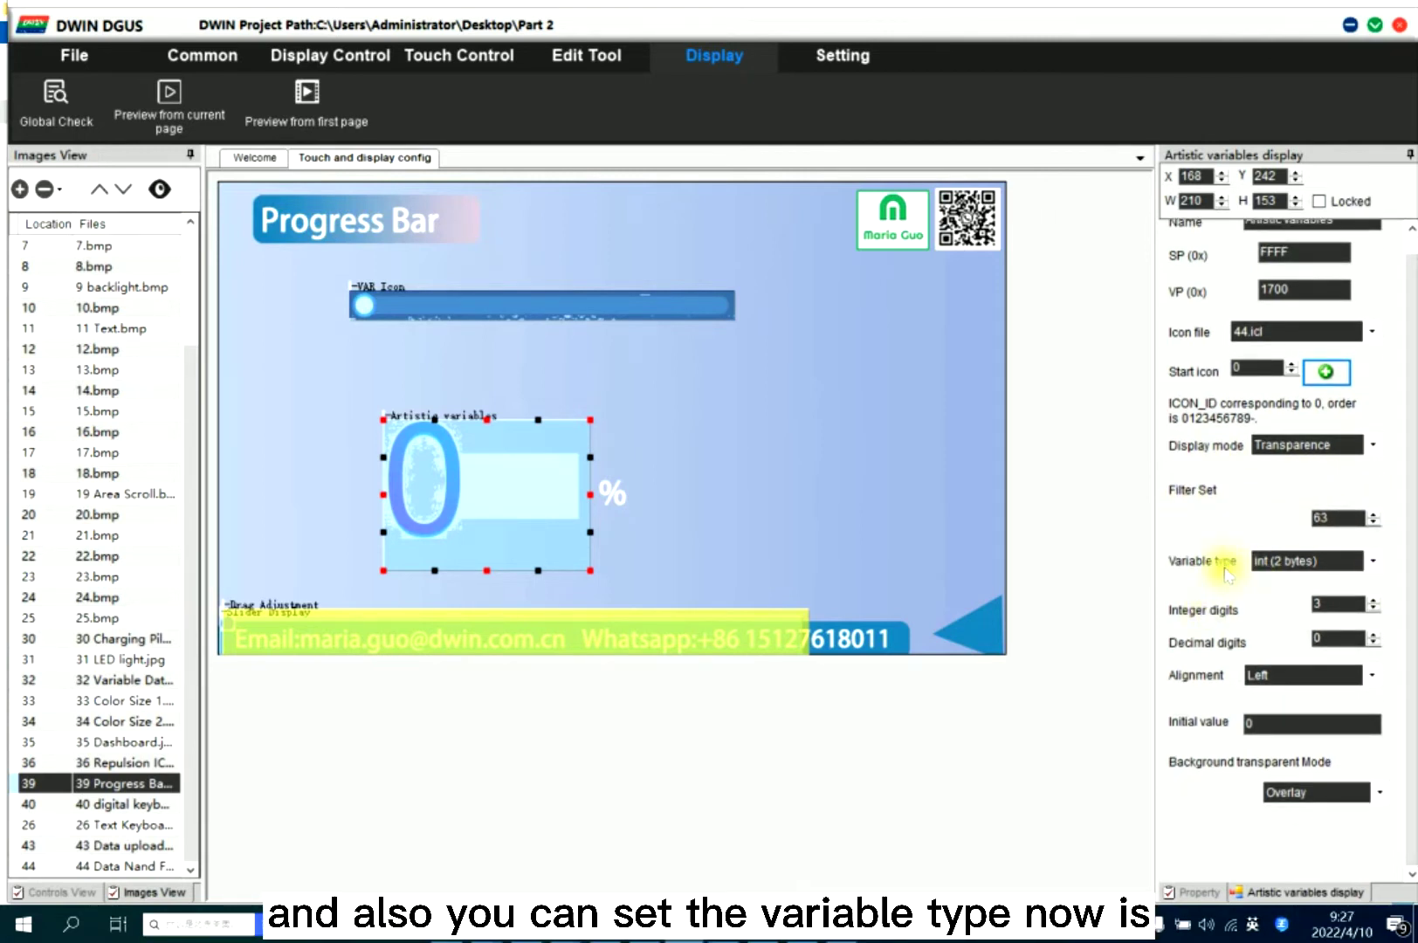
left_click(1373, 562)
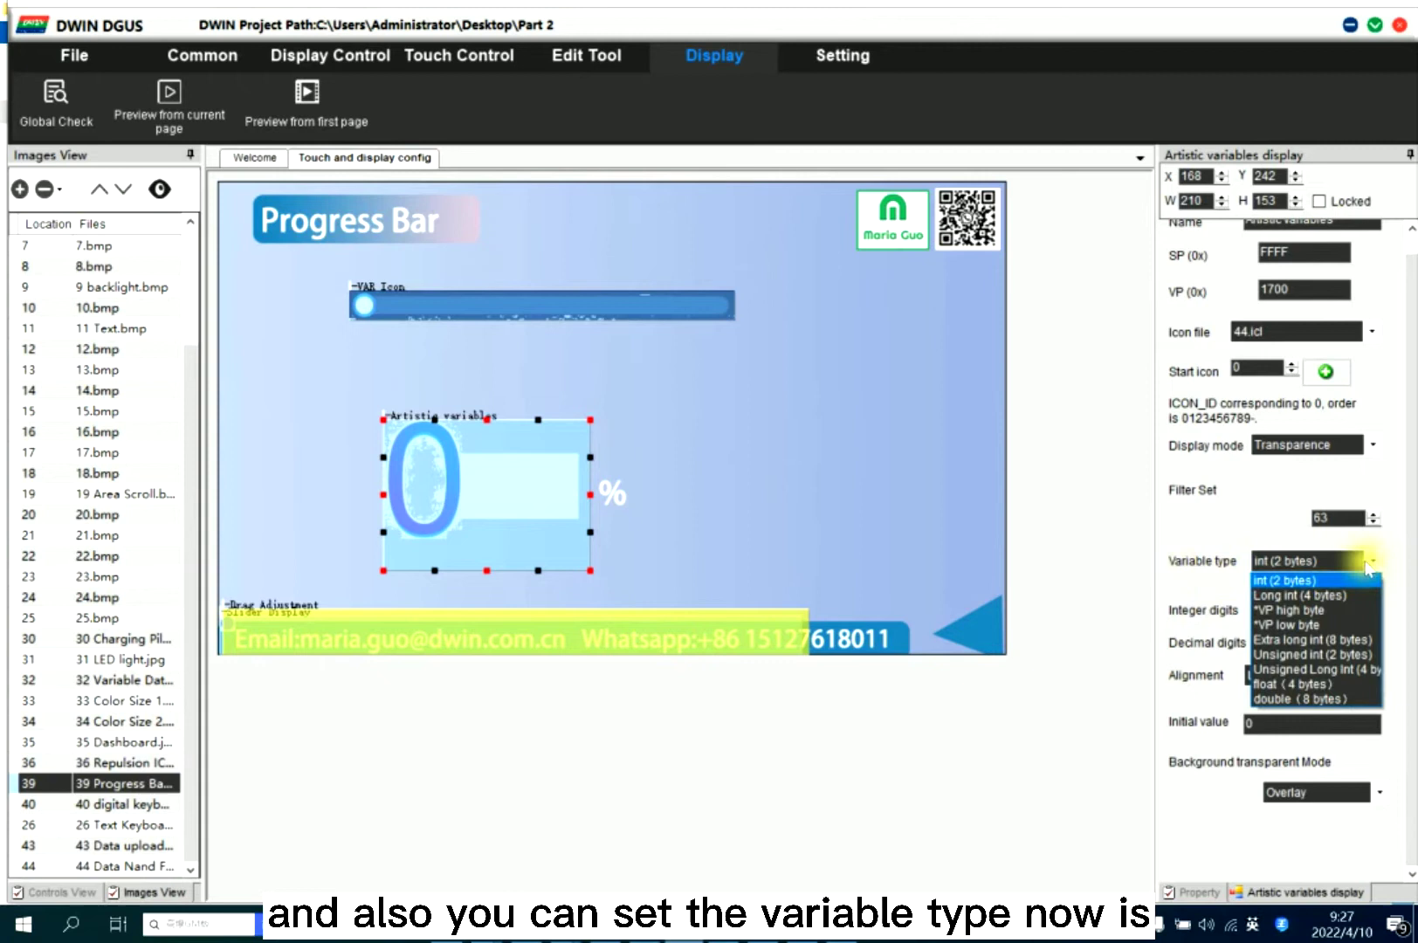
left_click(1281, 579)
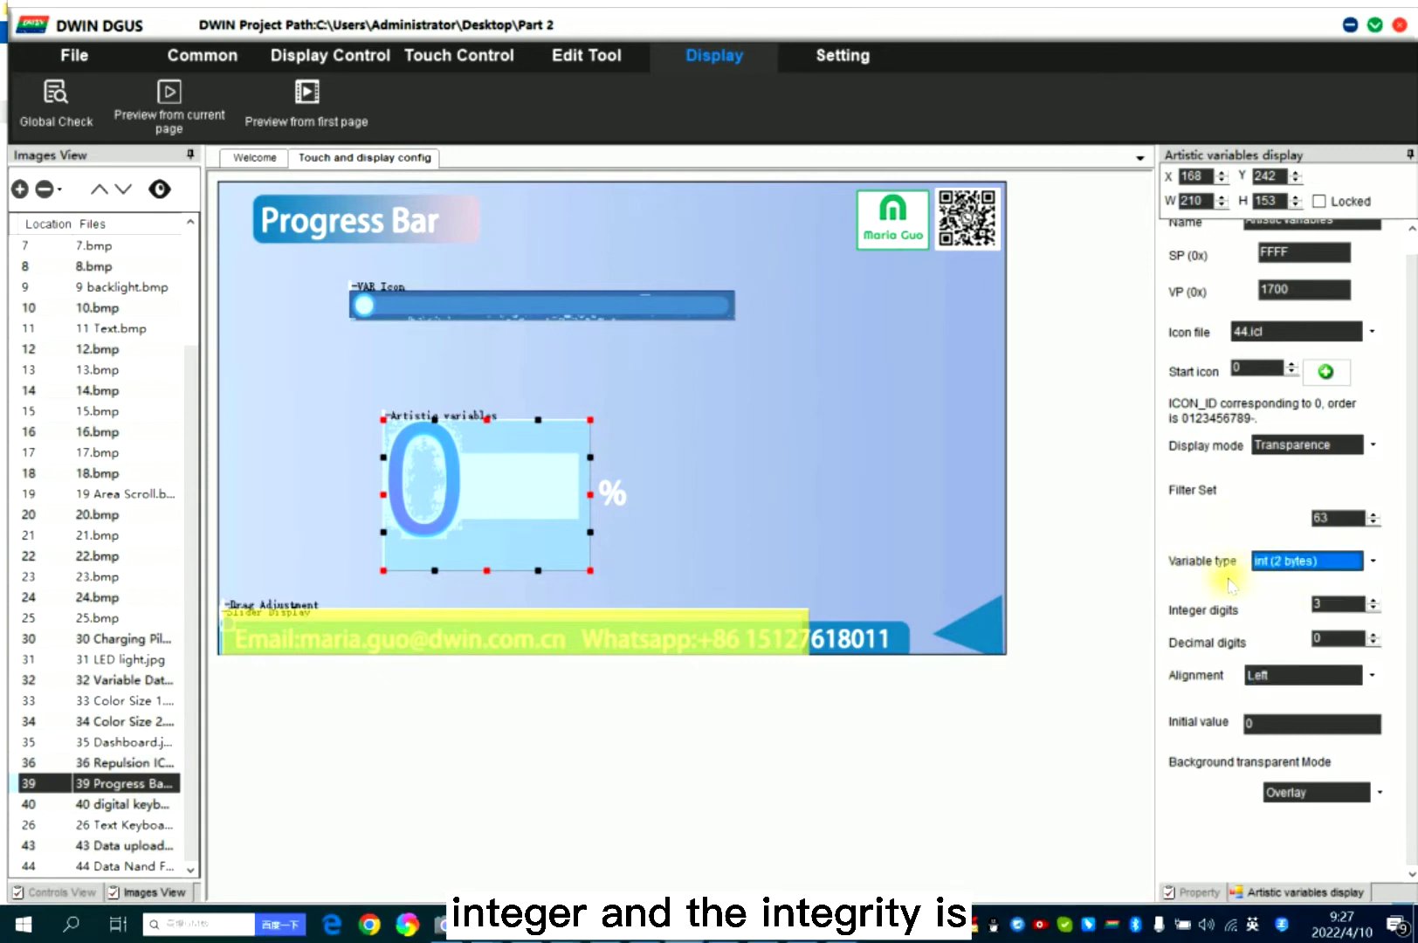
left_click(1342, 609)
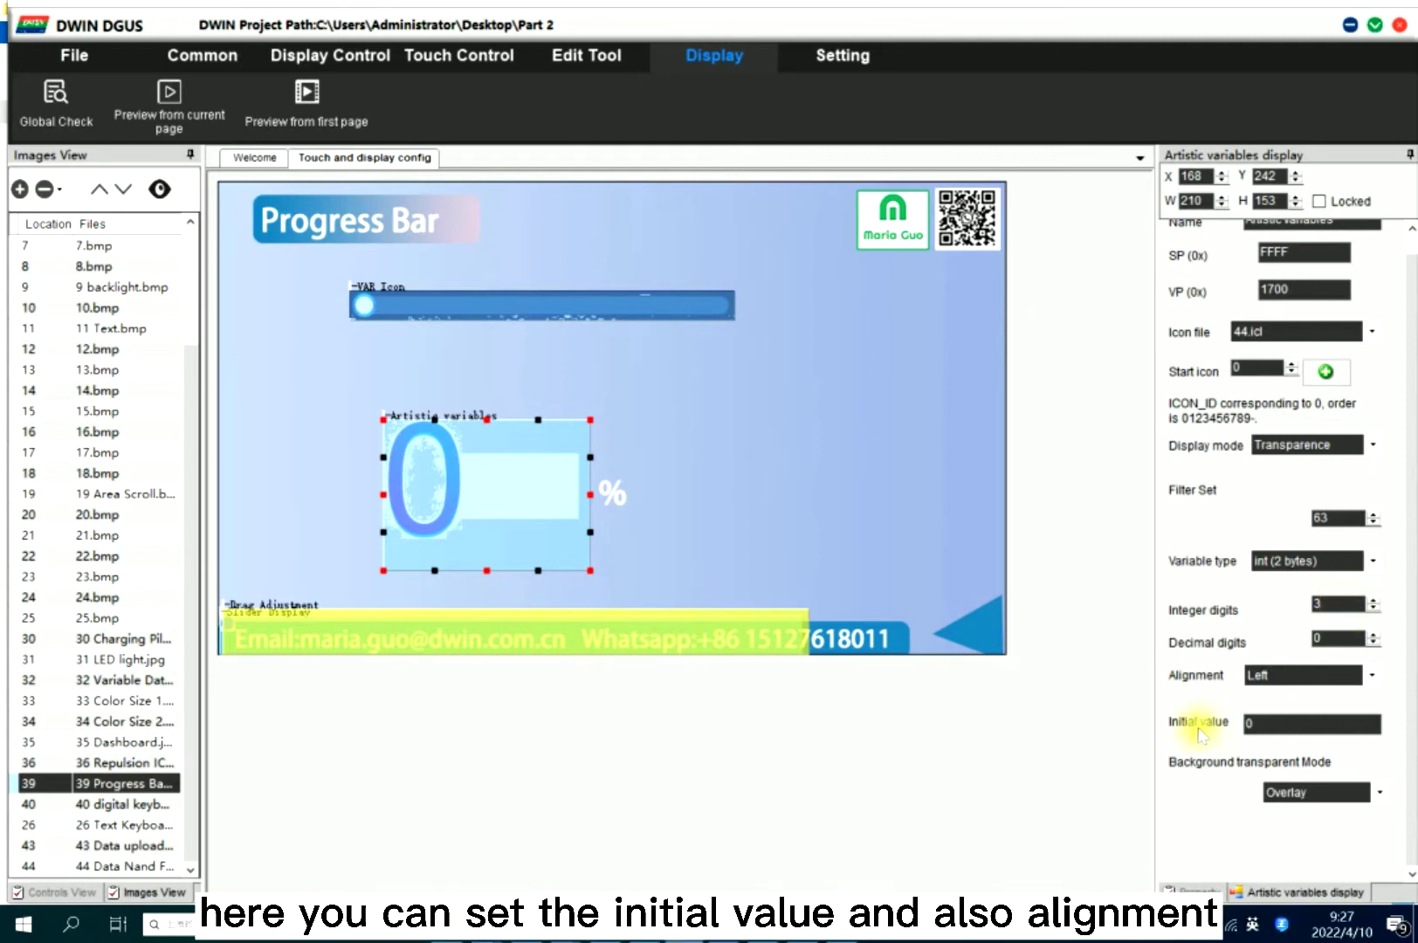
left_click(1248, 725)
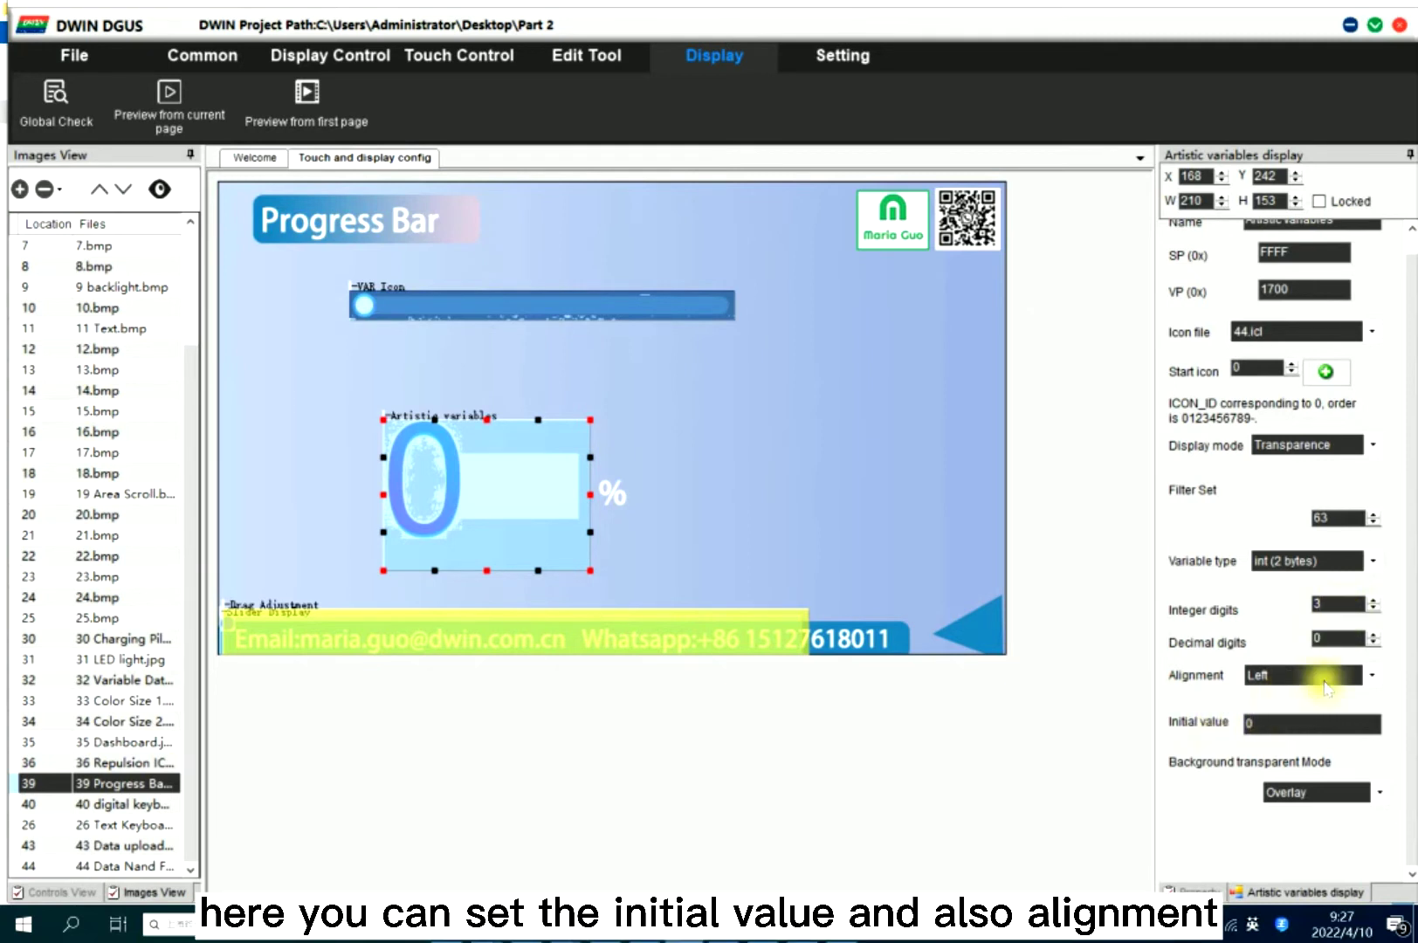
left_click(1371, 675)
left_click(1285, 691)
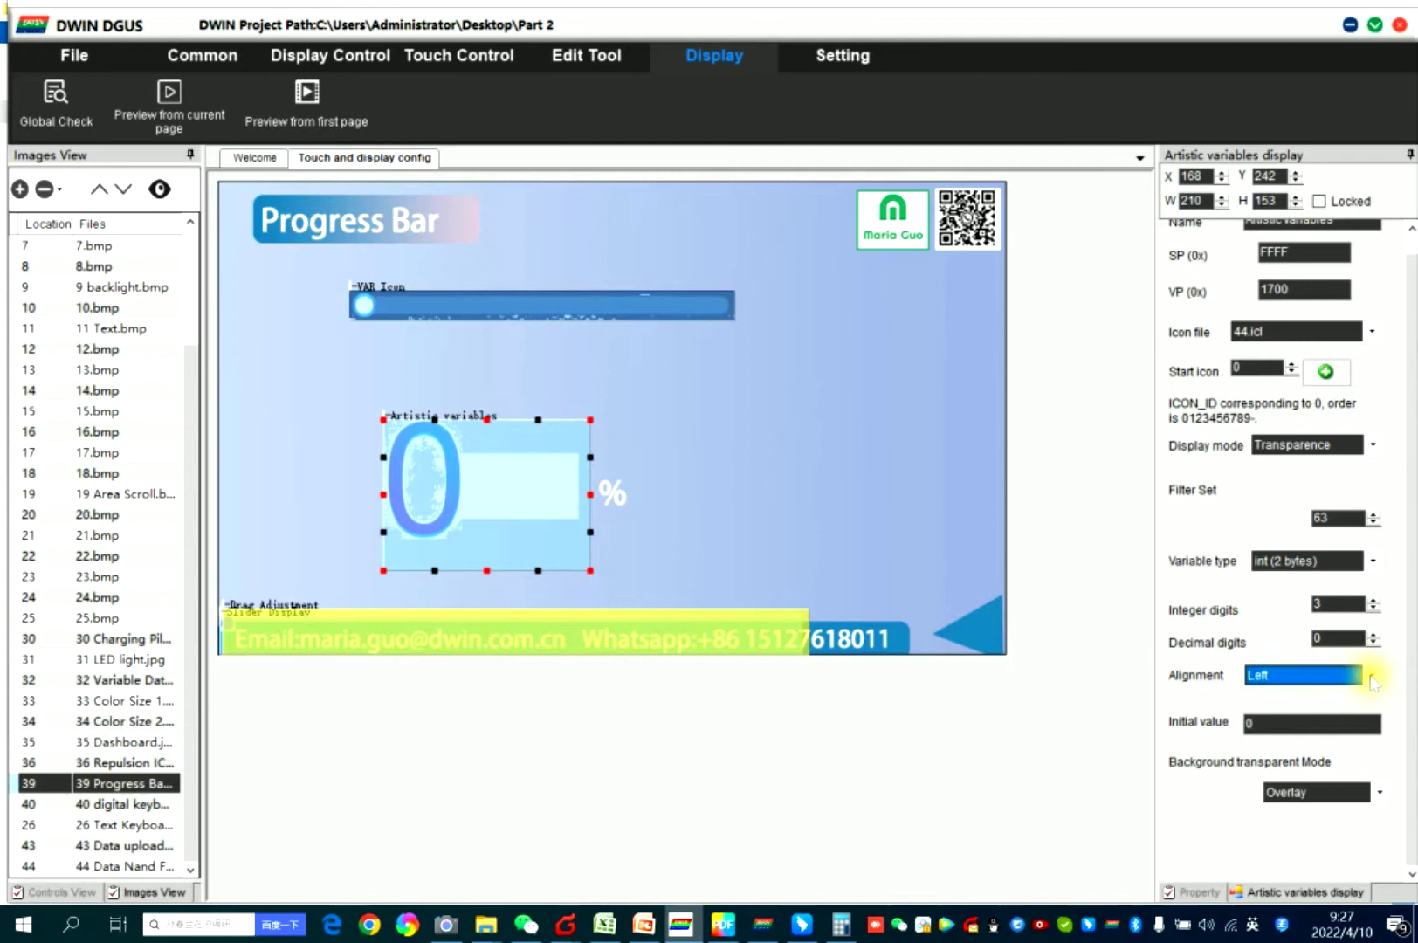
left_click(642, 418)
left_click(498, 477)
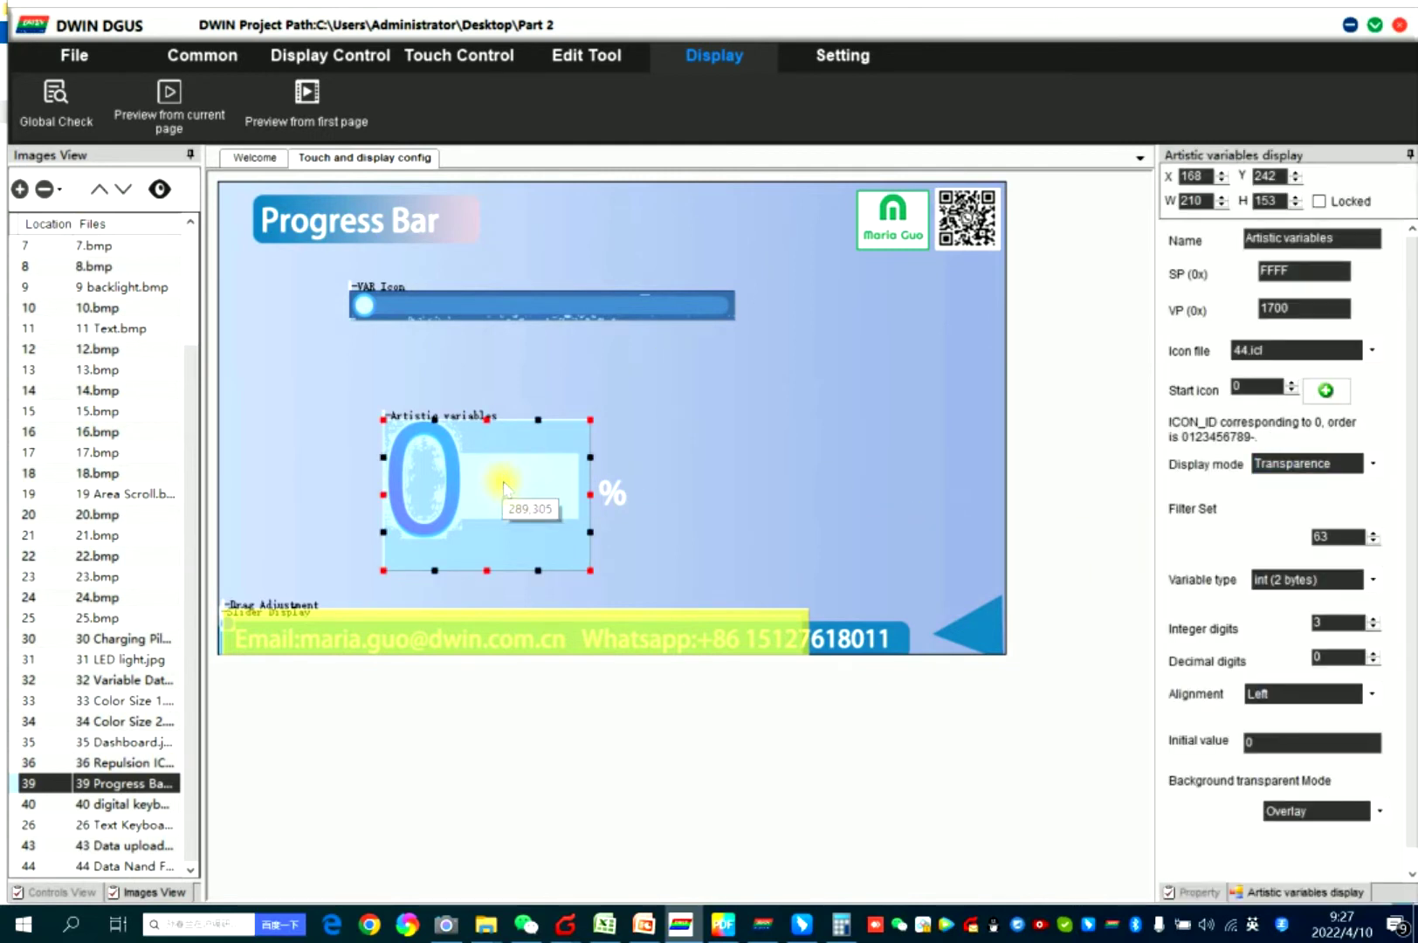
Move the Drag Adjustment bar to X 0, Y 434, keeping Int return mode
mouse_move(304, 631)
left_mouse_down()
mouse_move(314, 551)
mouse_move(288, 622)
left_mouse_up()
left_click(285, 642)
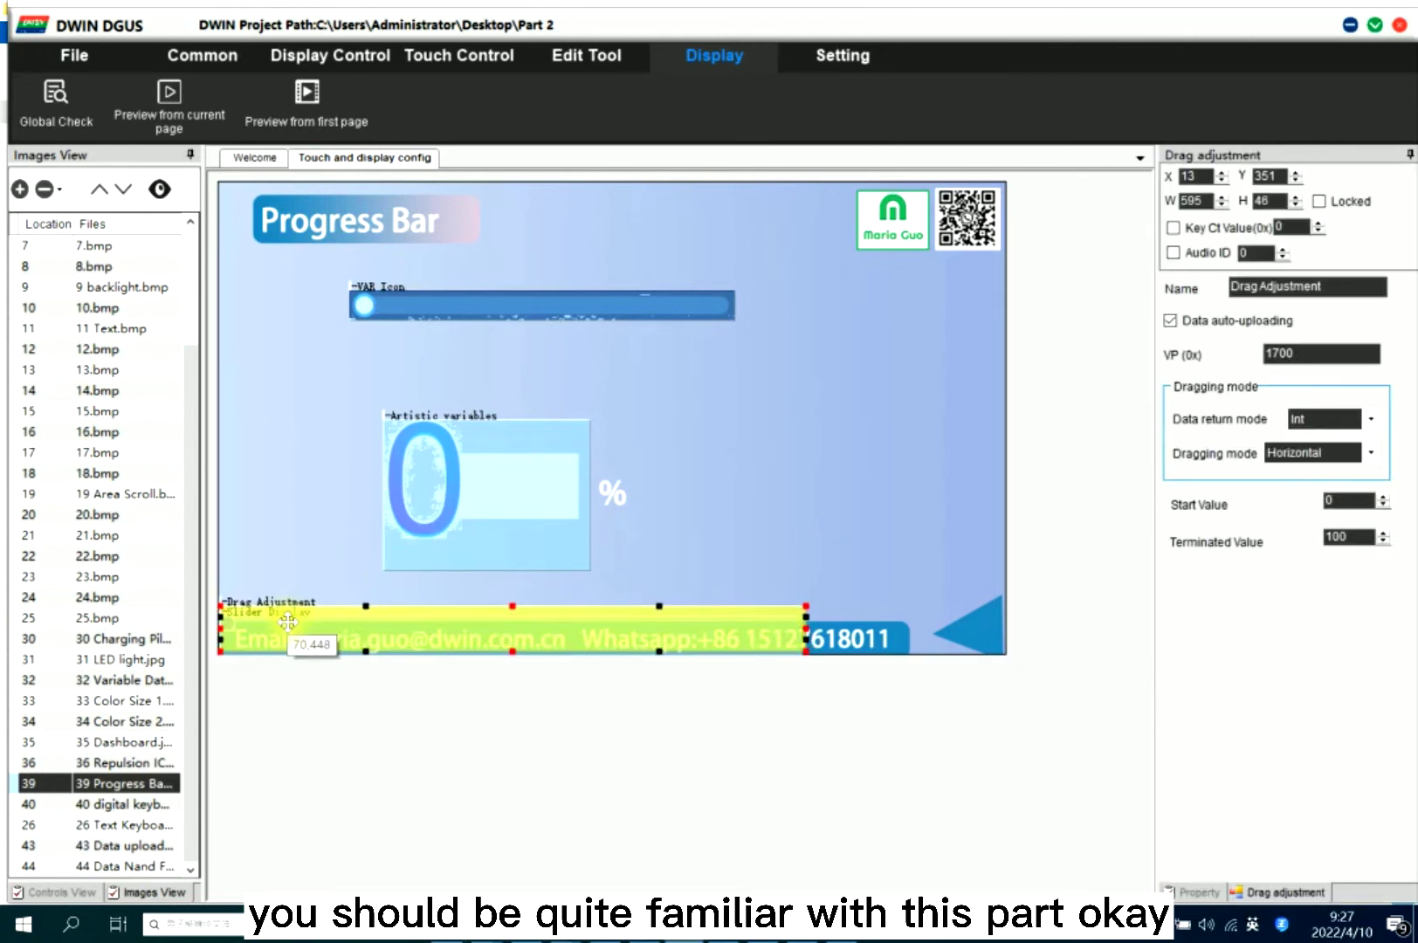
left_click_drag(286, 622, 450, 630)
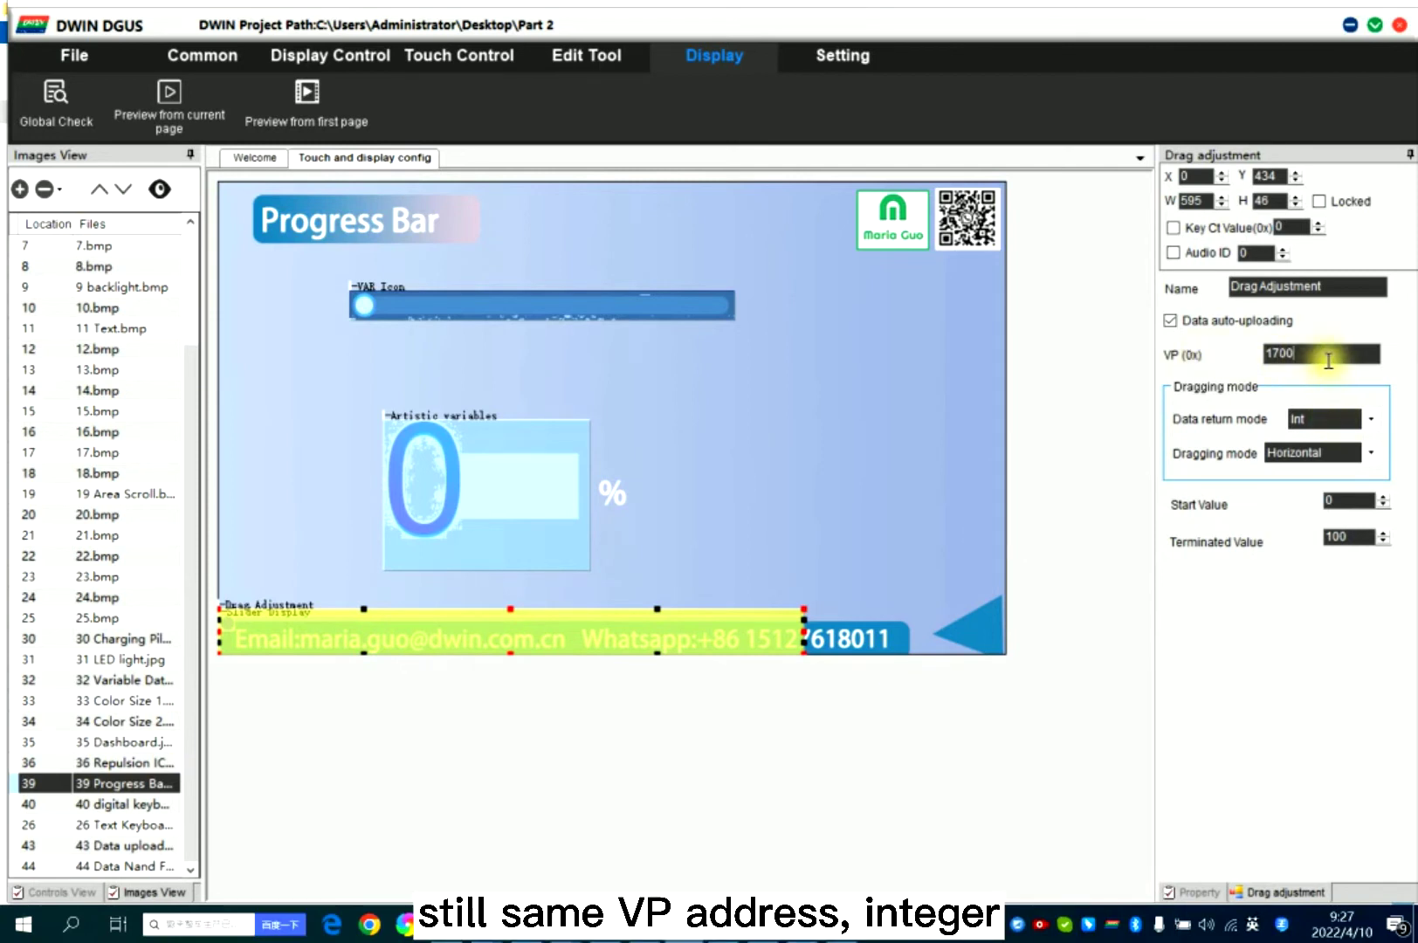
left_click(1372, 421)
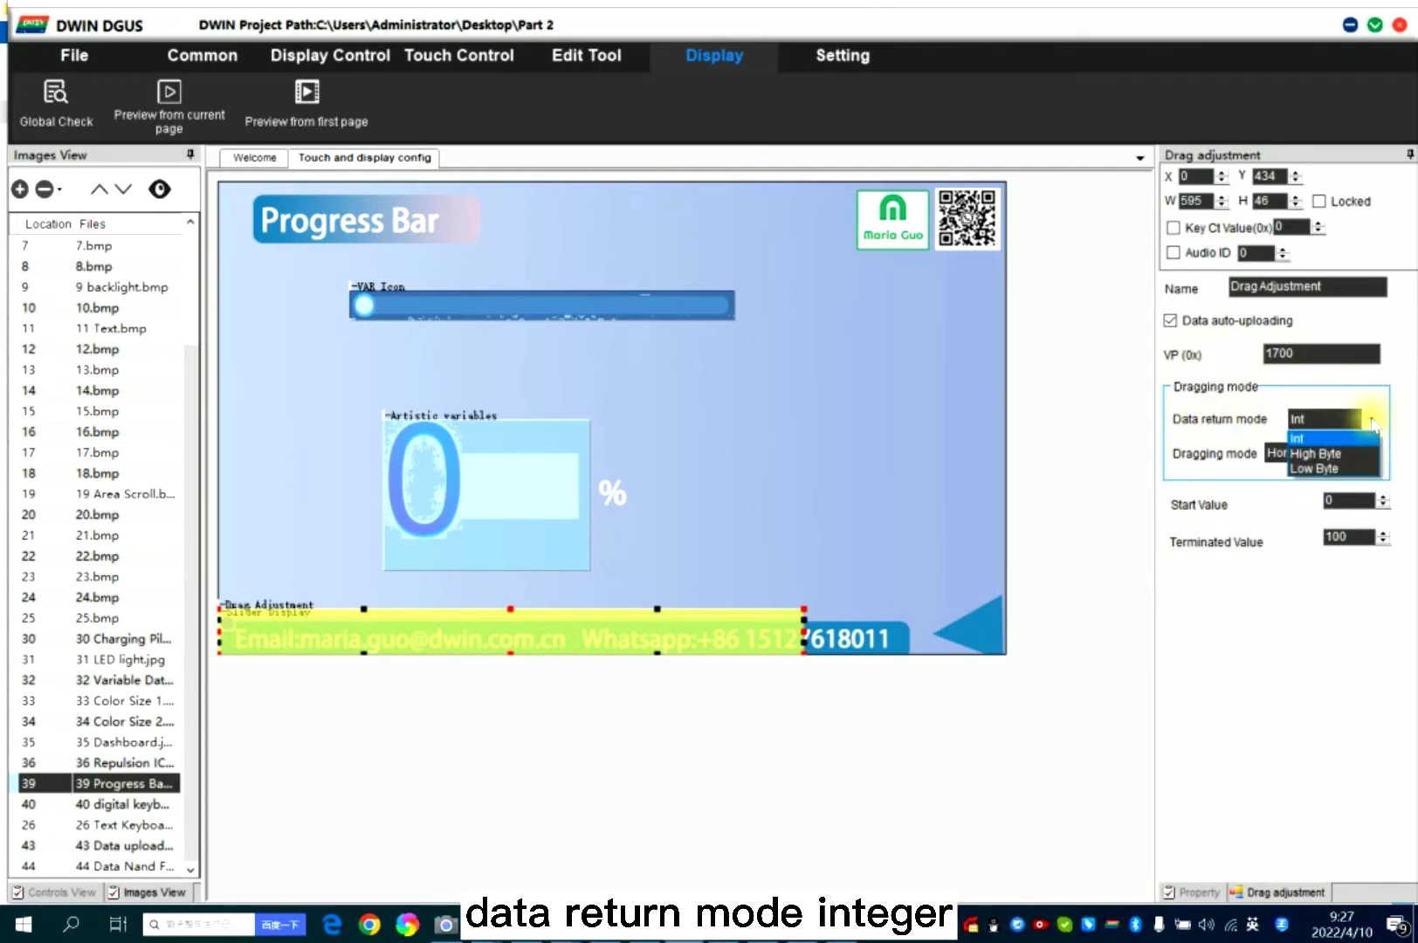
left_click(1374, 422)
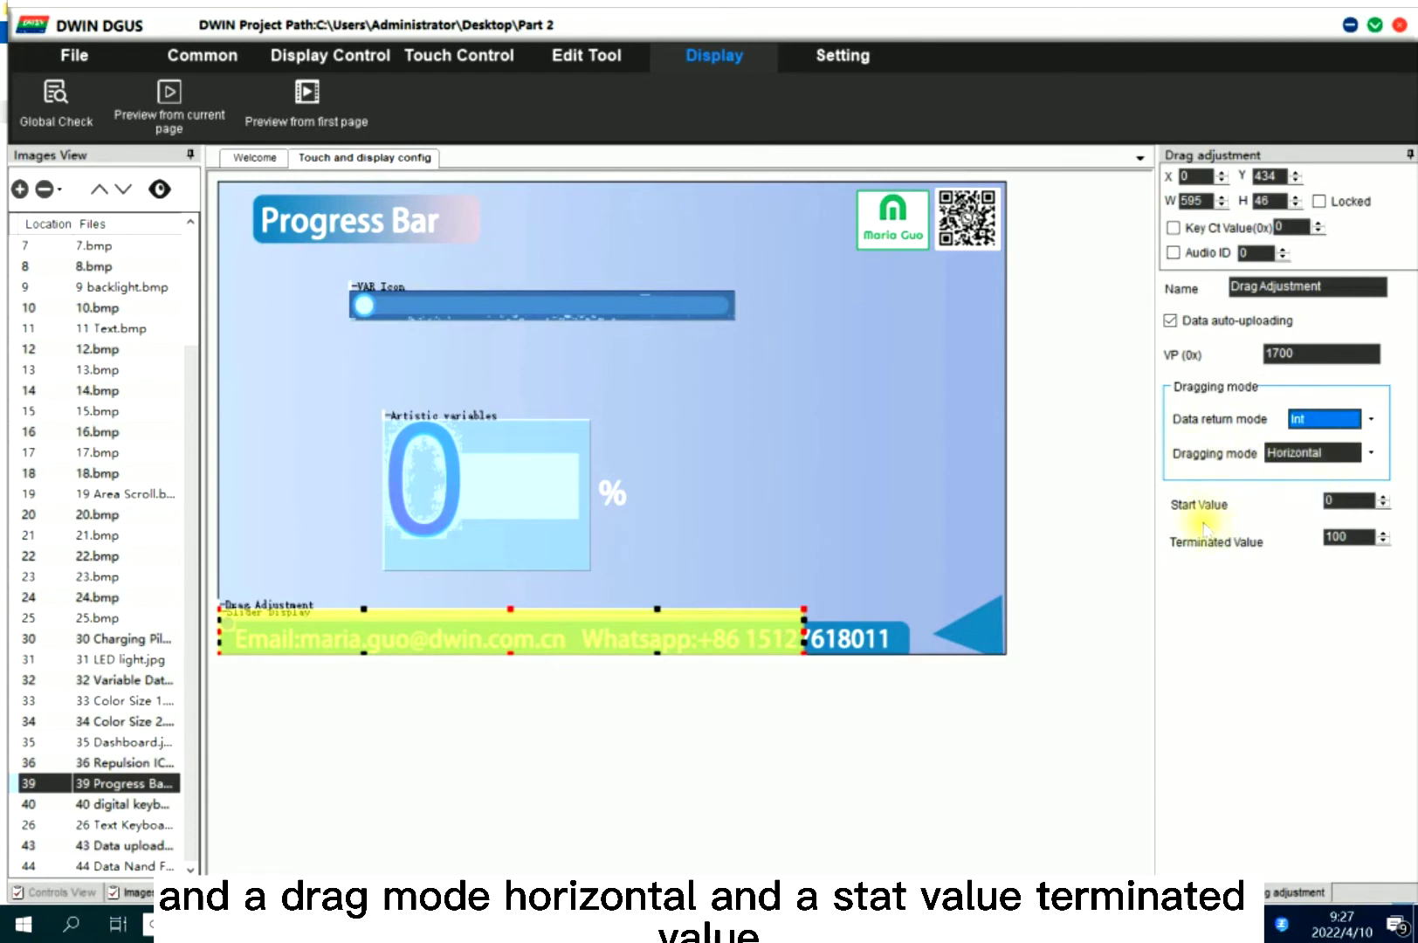
left_click(1342, 500)
Nudge the Drag Adjustment bar up, then check the Slider Display's VP and knob icons
left_click_drag(580, 641, 585, 567)
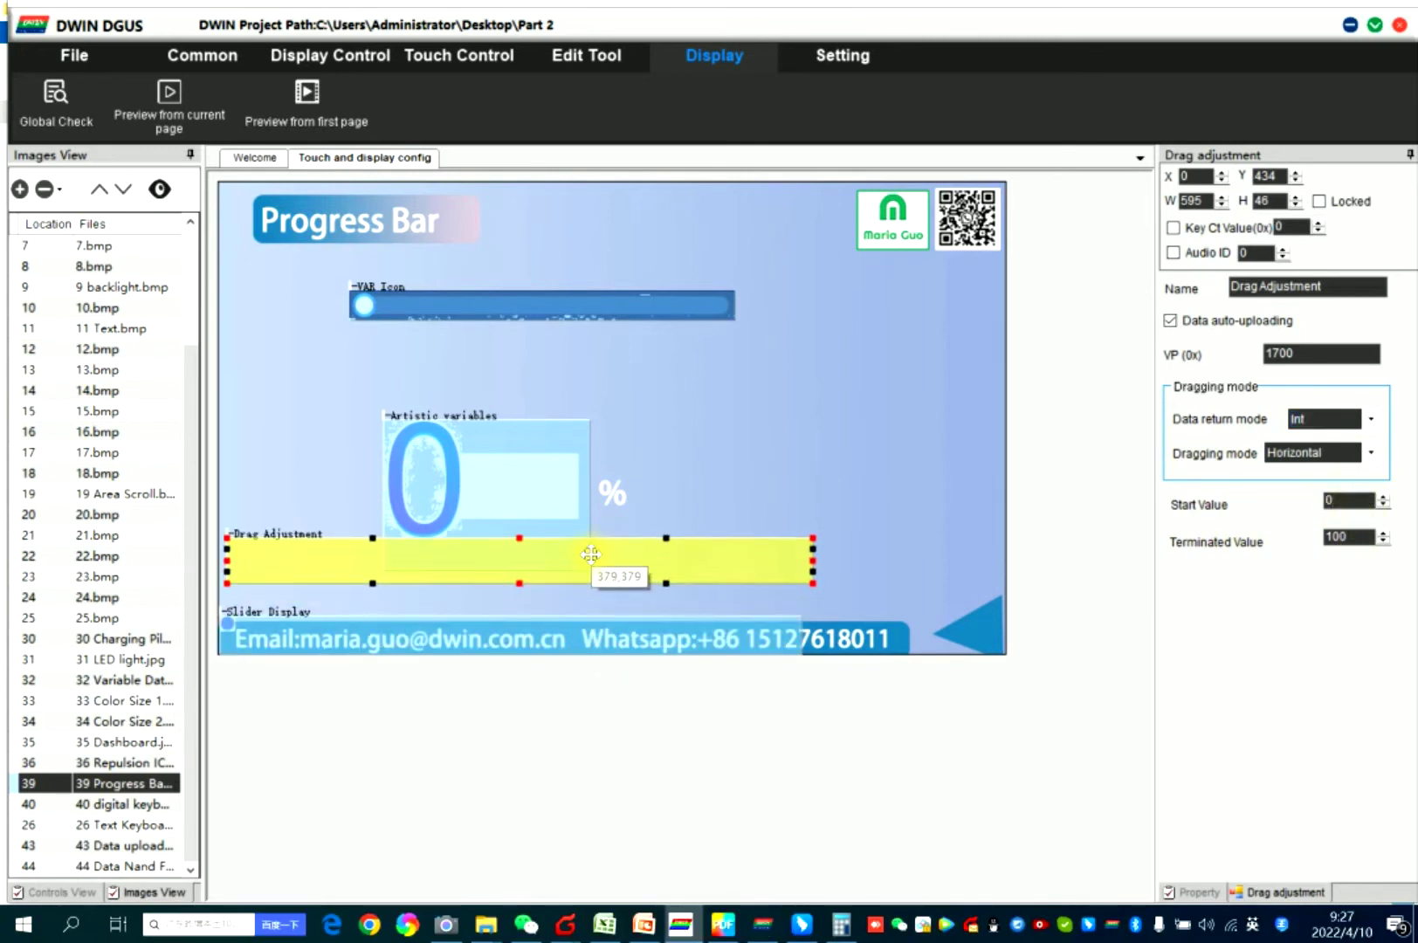
left_click(507, 625)
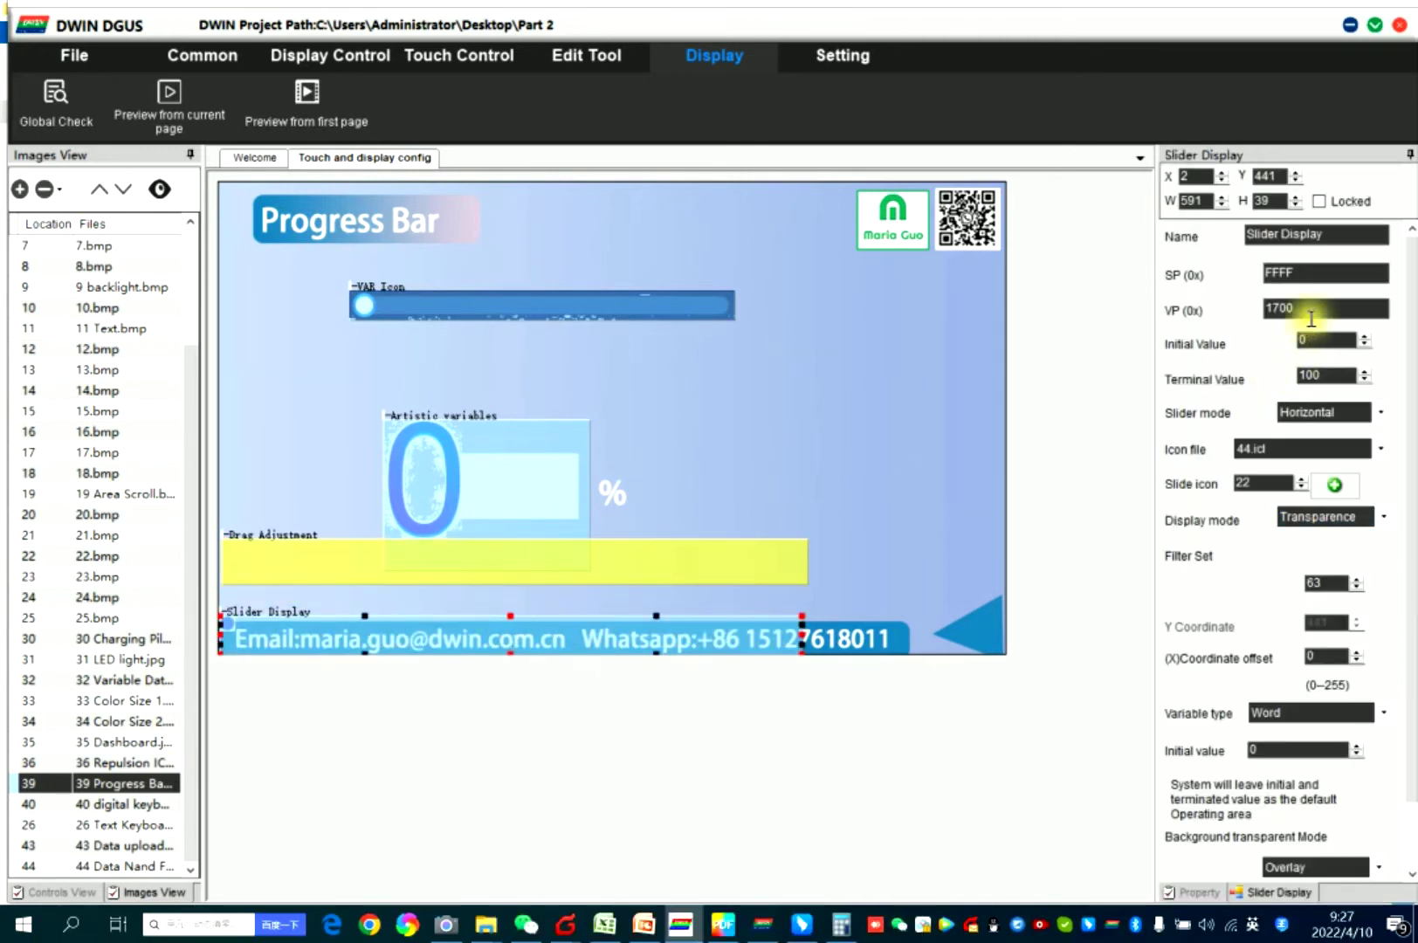
left_click(1319, 311)
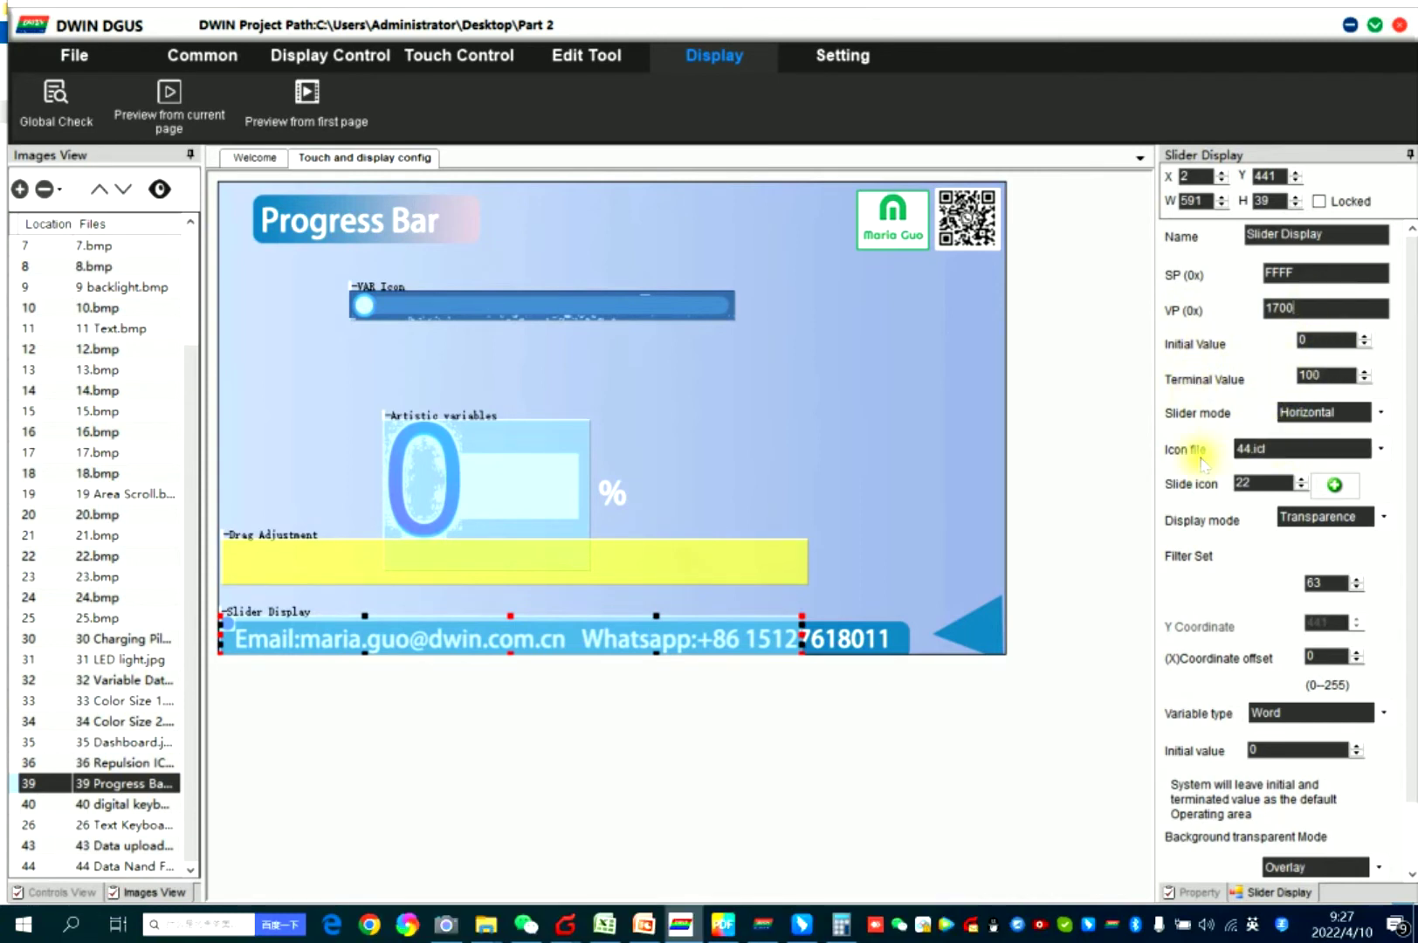
left_click(1335, 484)
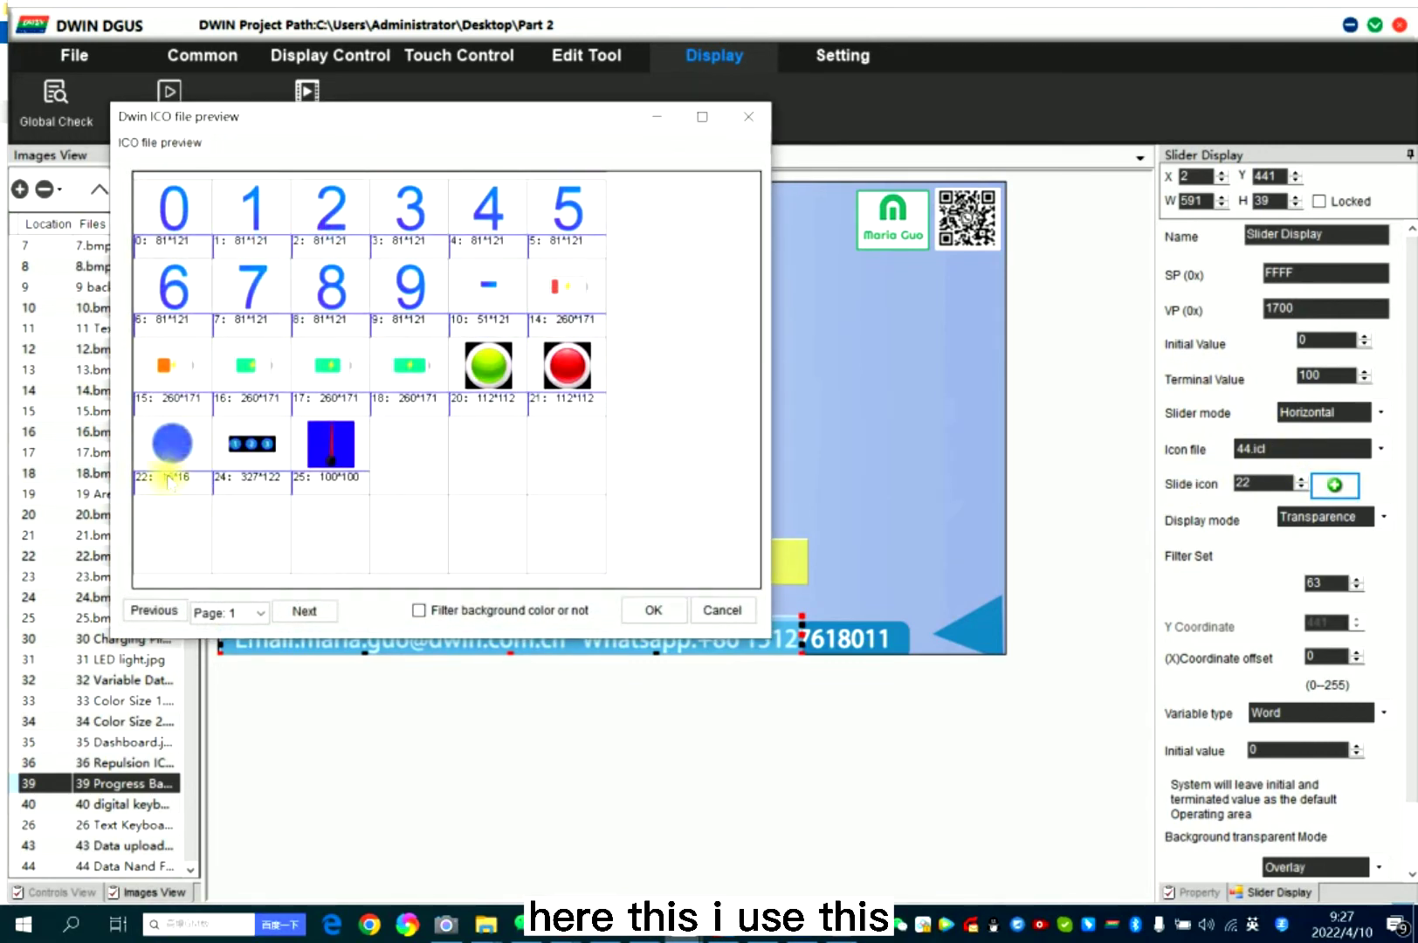
left_click(748, 116)
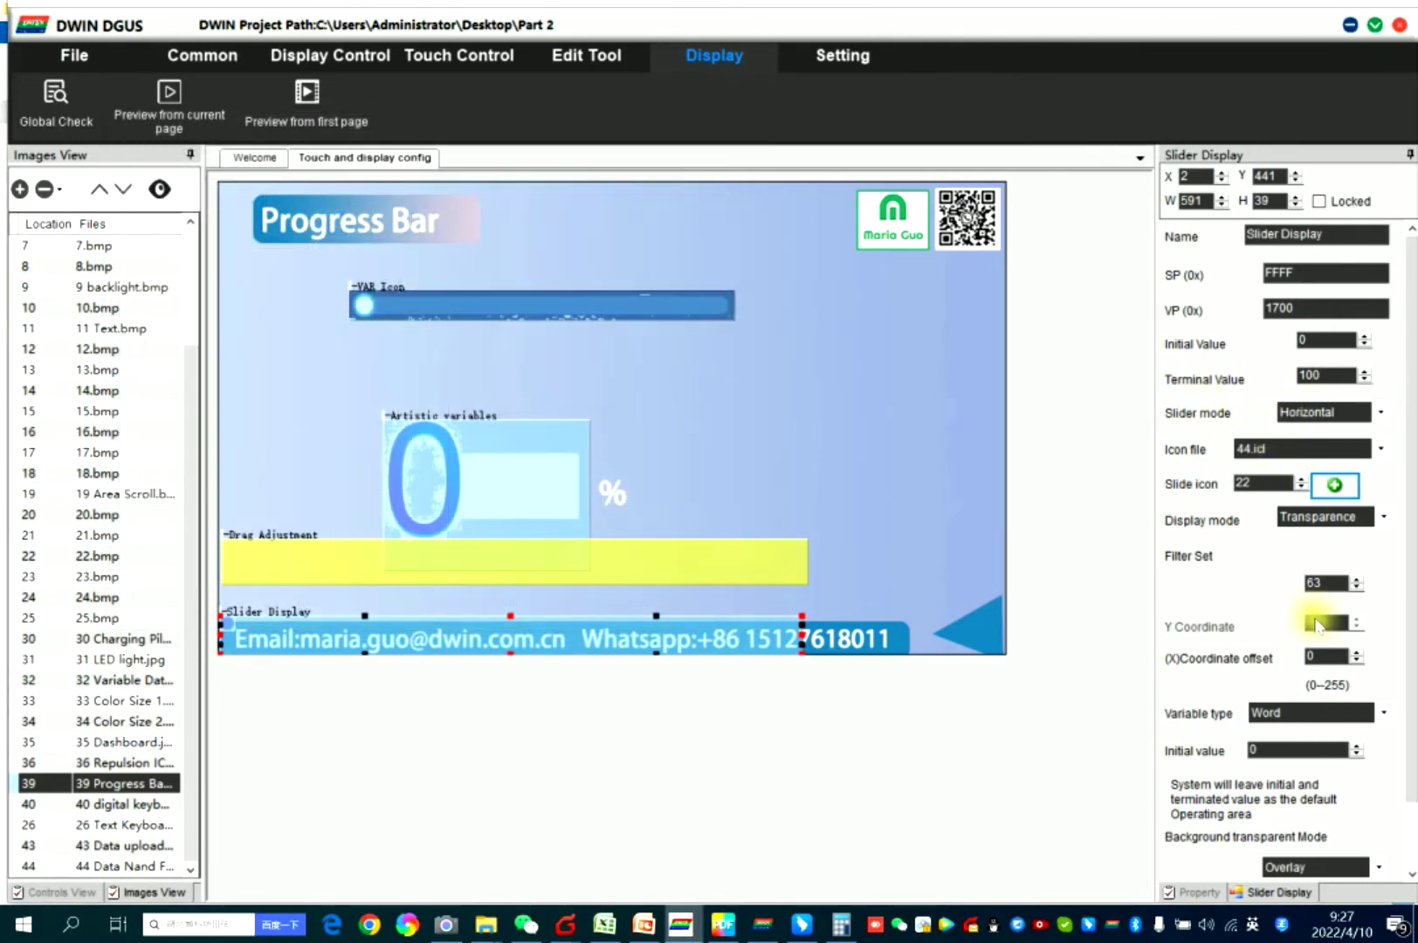
scroll(1414, 558, "down", 1)
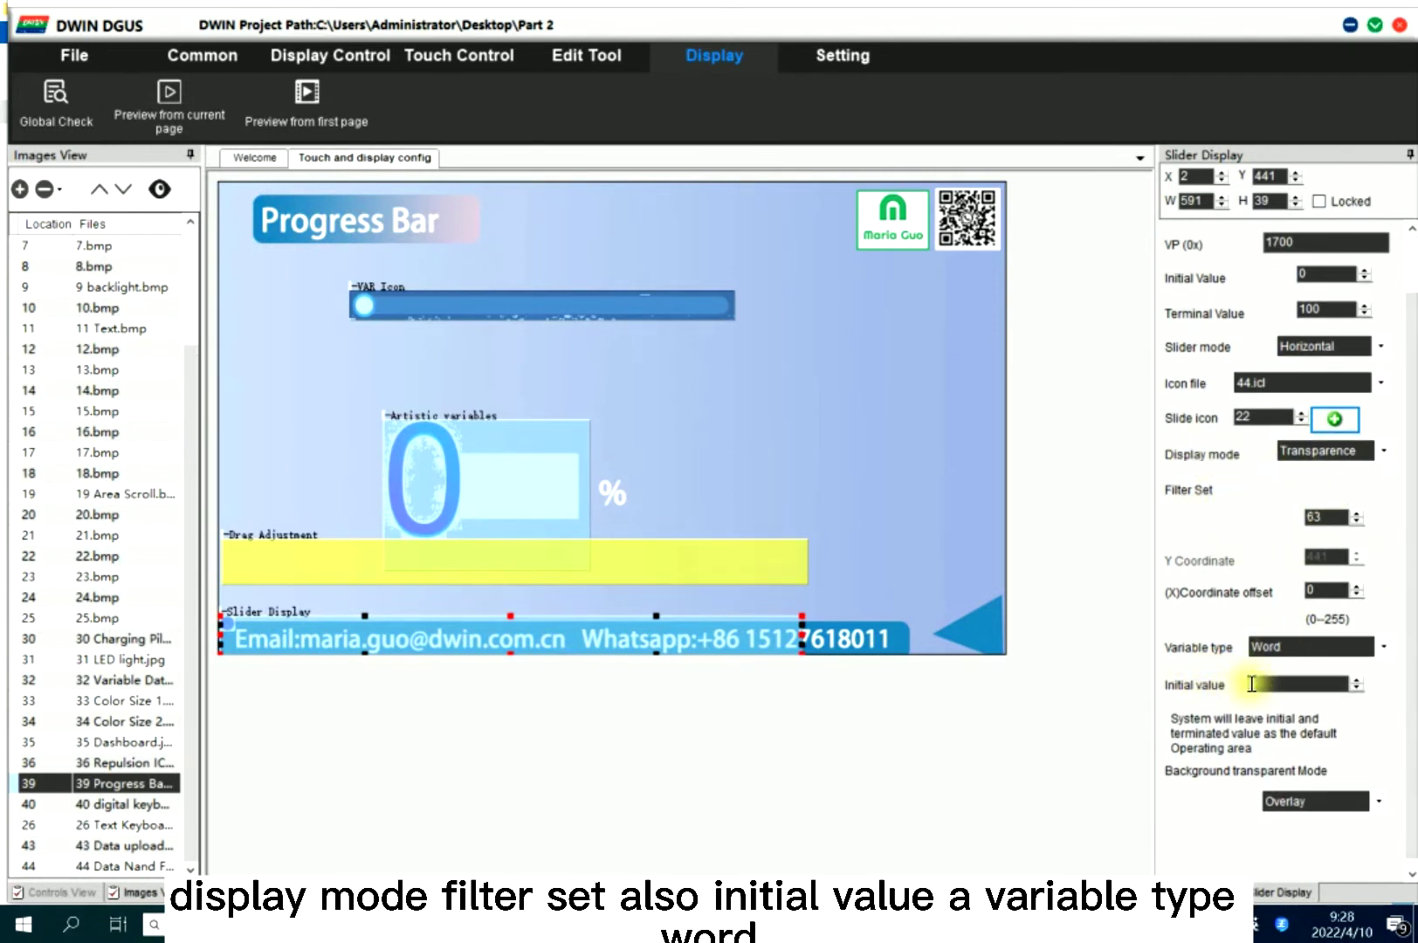
Set the slider's variable type to Word and drag the adjustment area onto it
left_click(1382, 646)
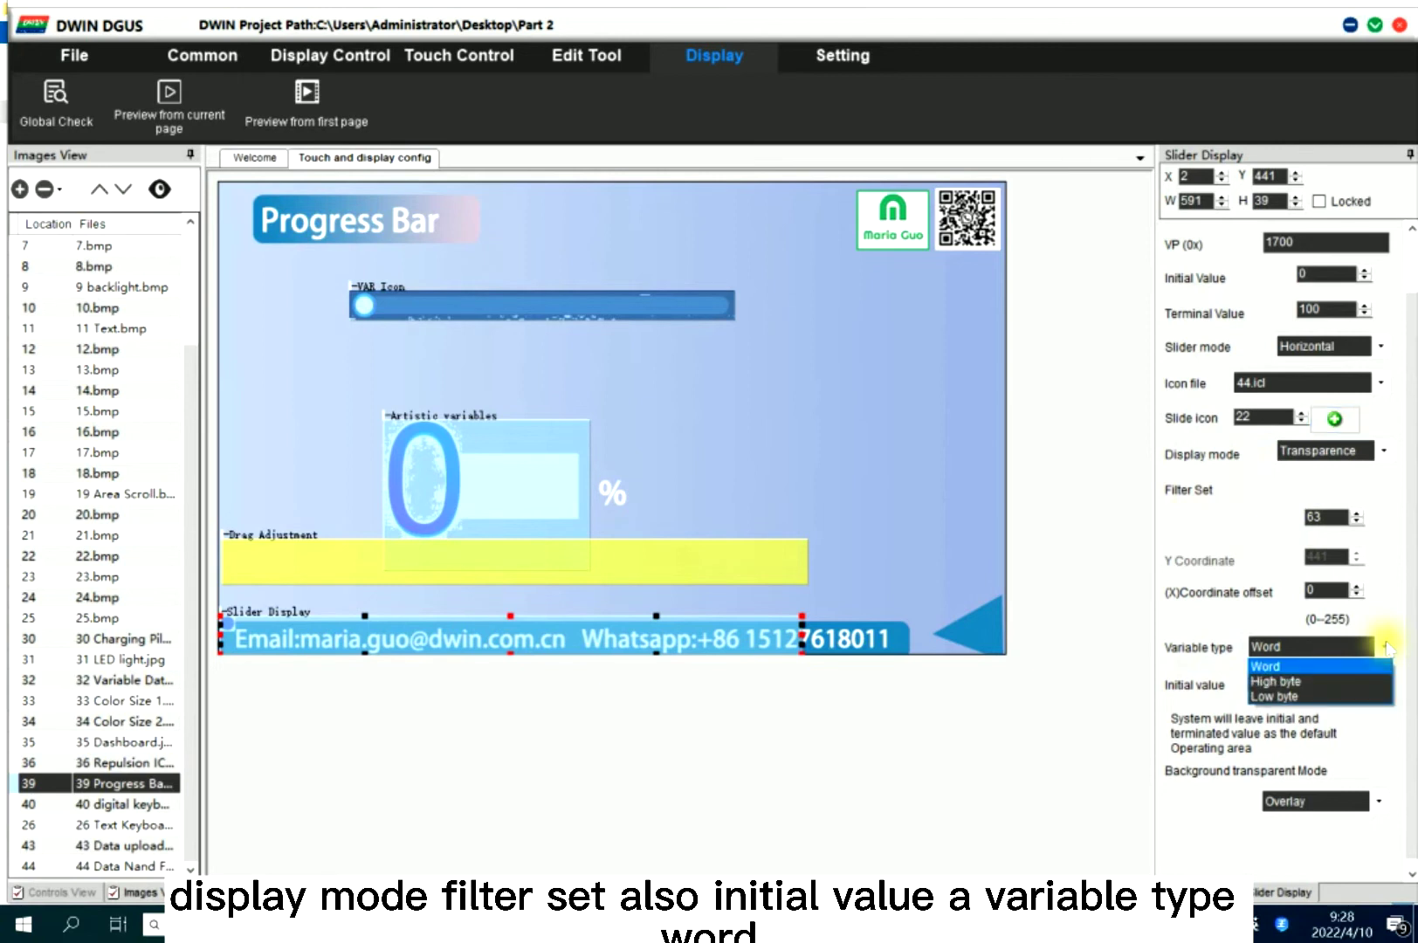
left_click(1266, 672)
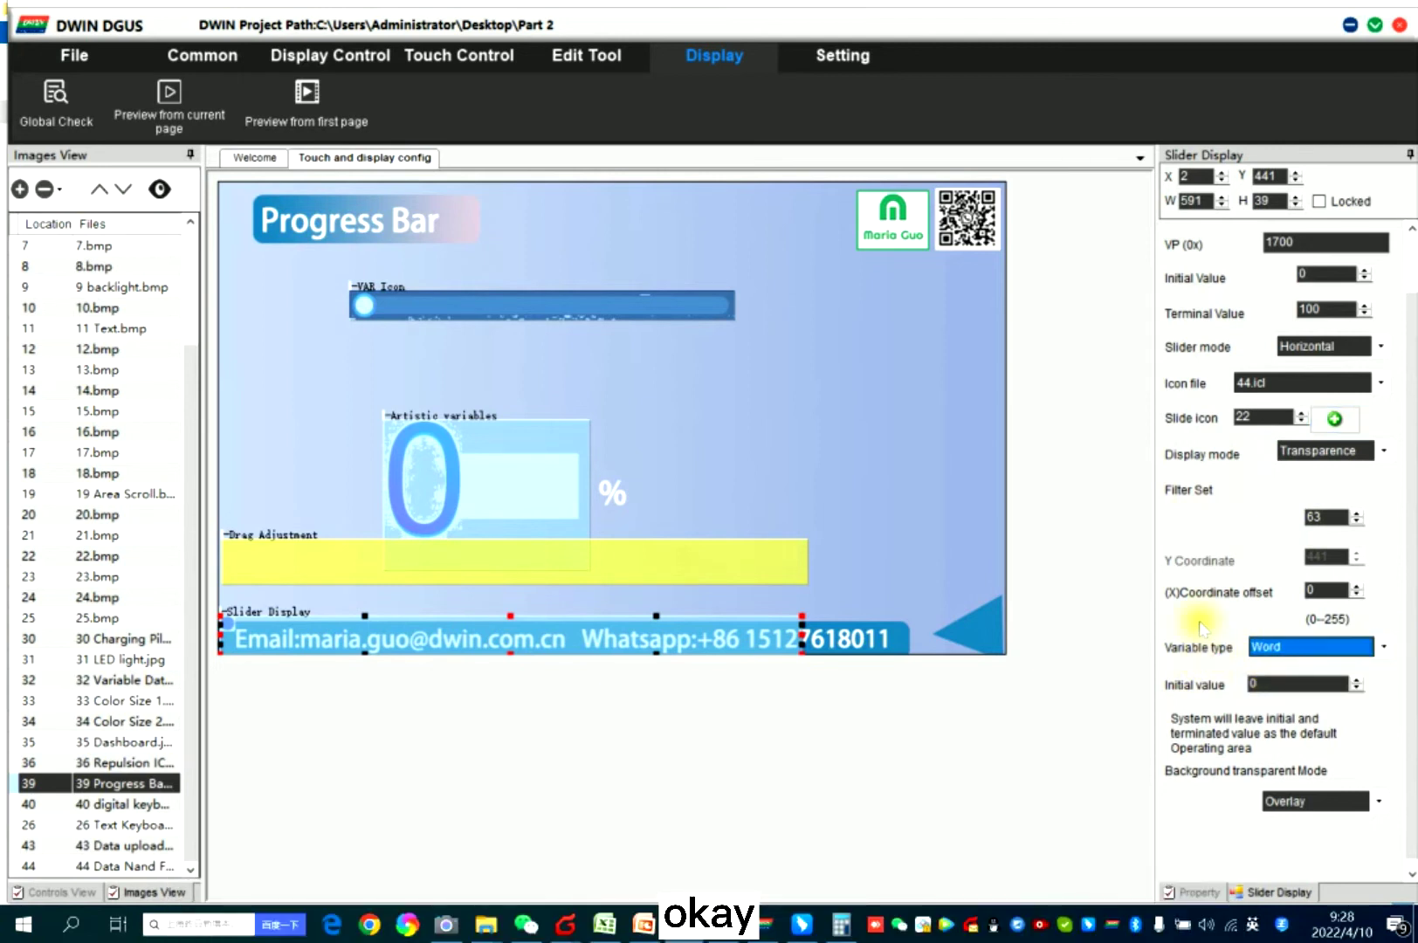
left_click_drag(462, 555, 320, 650)
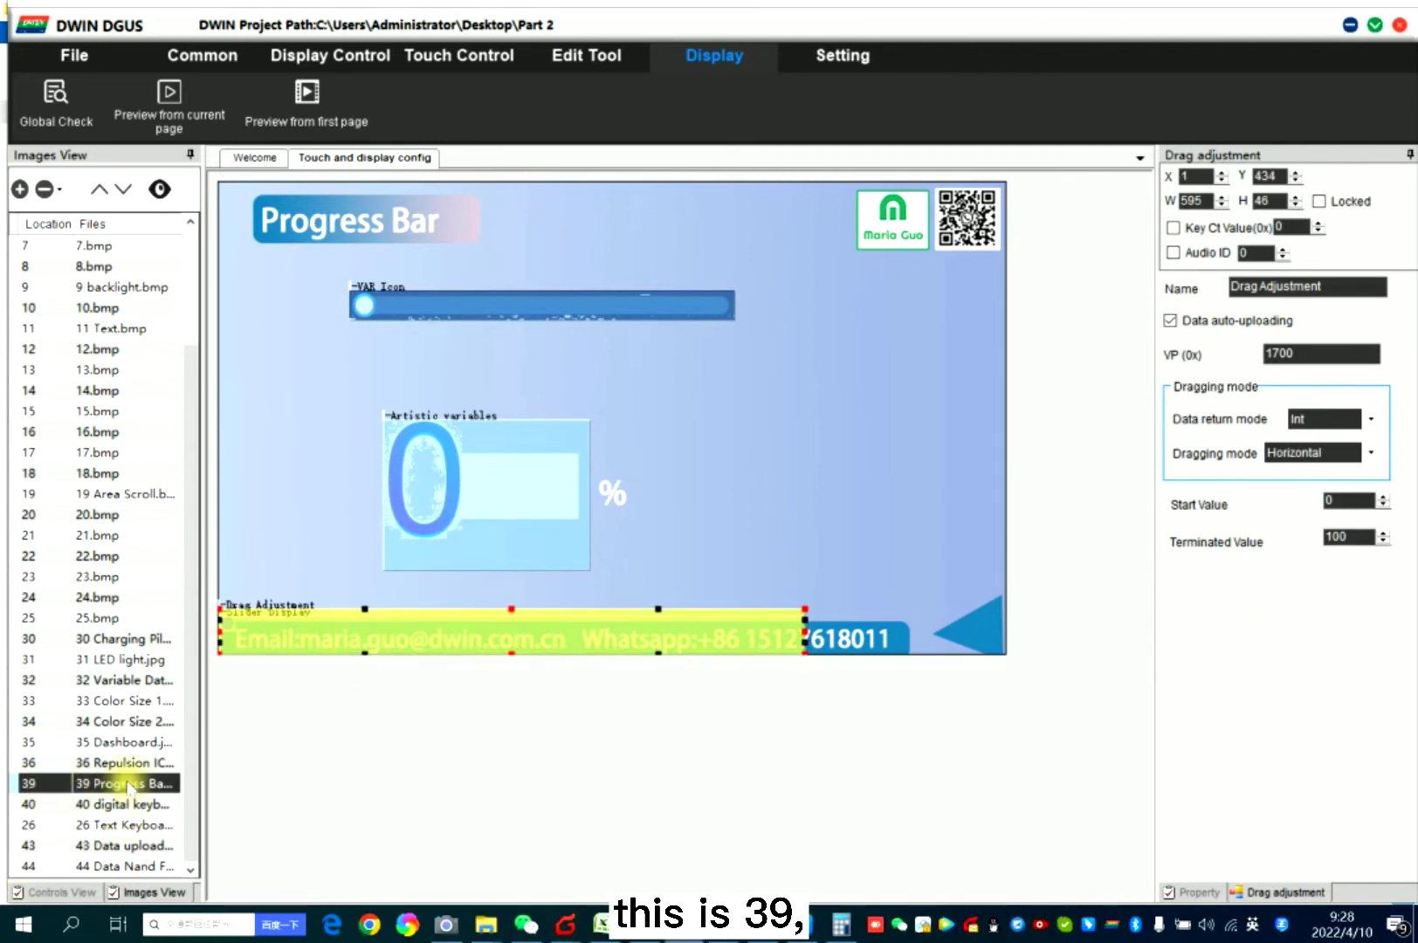
left_click(843, 923)
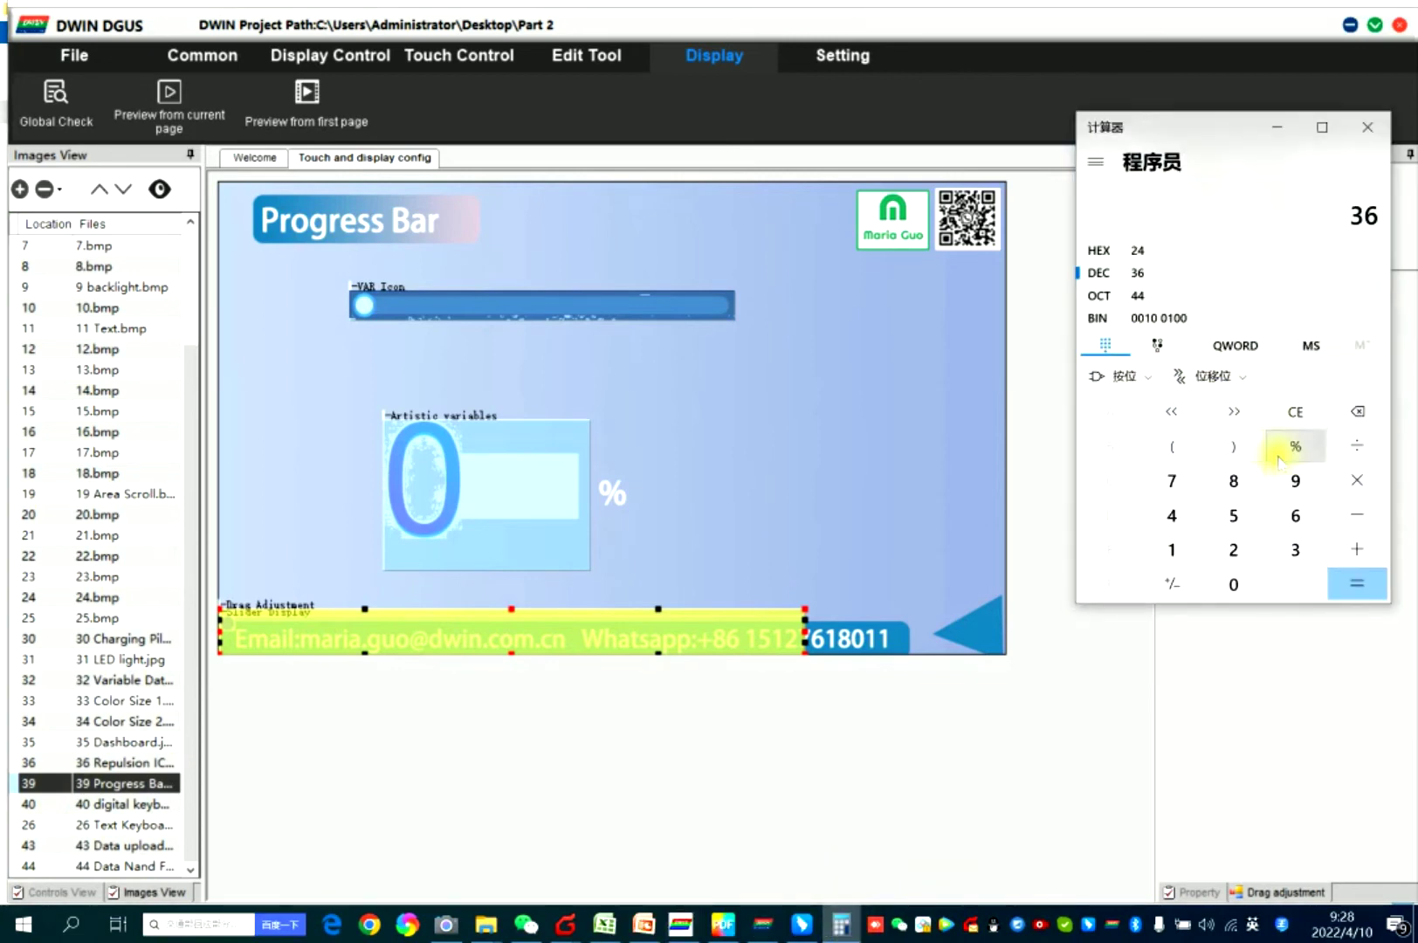
left_click(1295, 412)
left_click(1295, 551)
left_click(1295, 479)
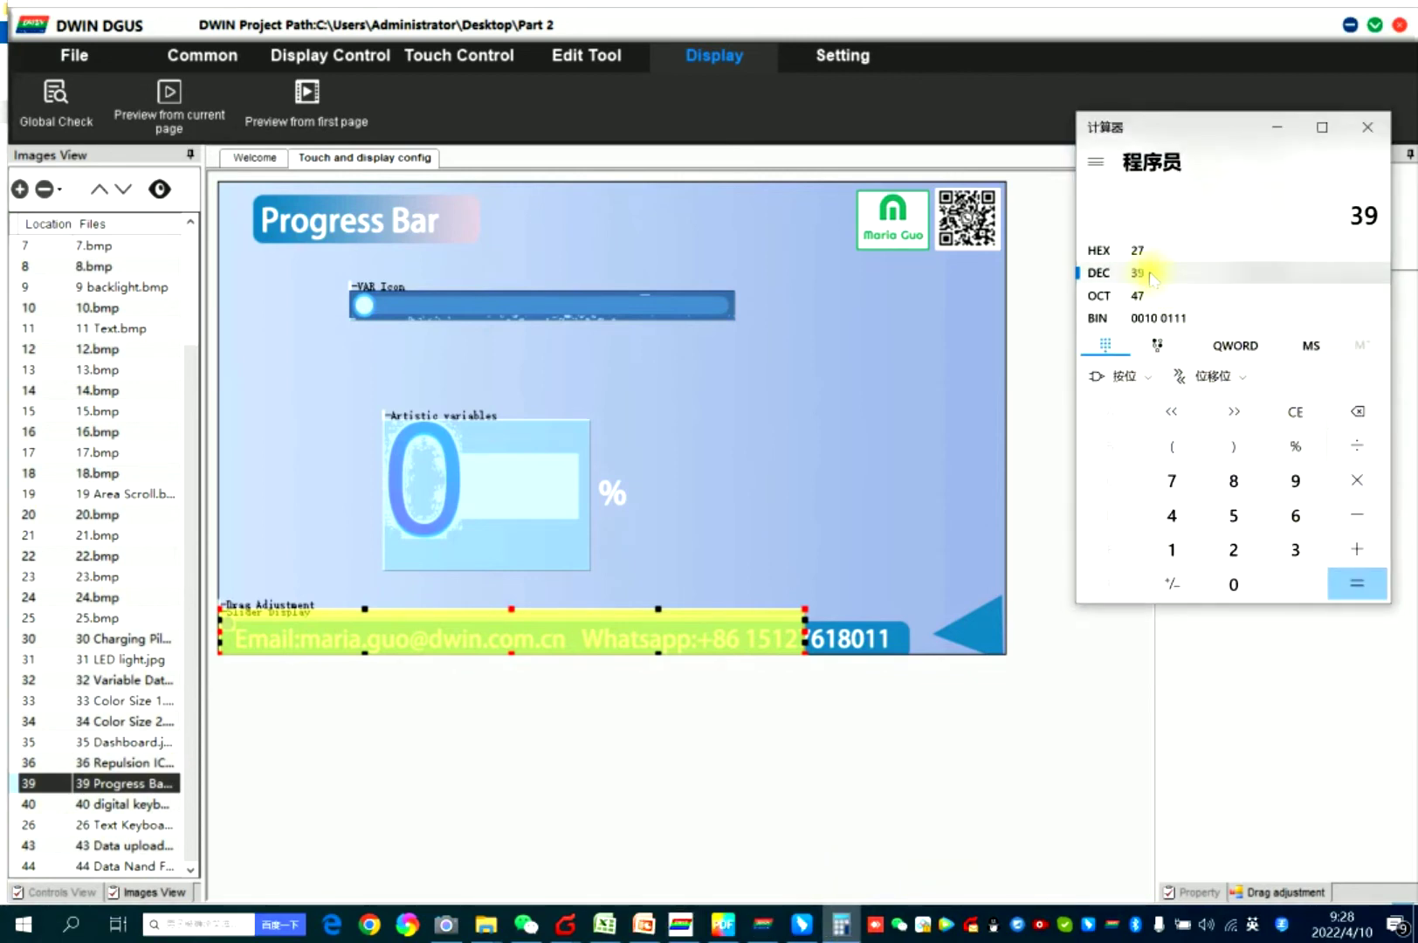
left_click(1278, 128)
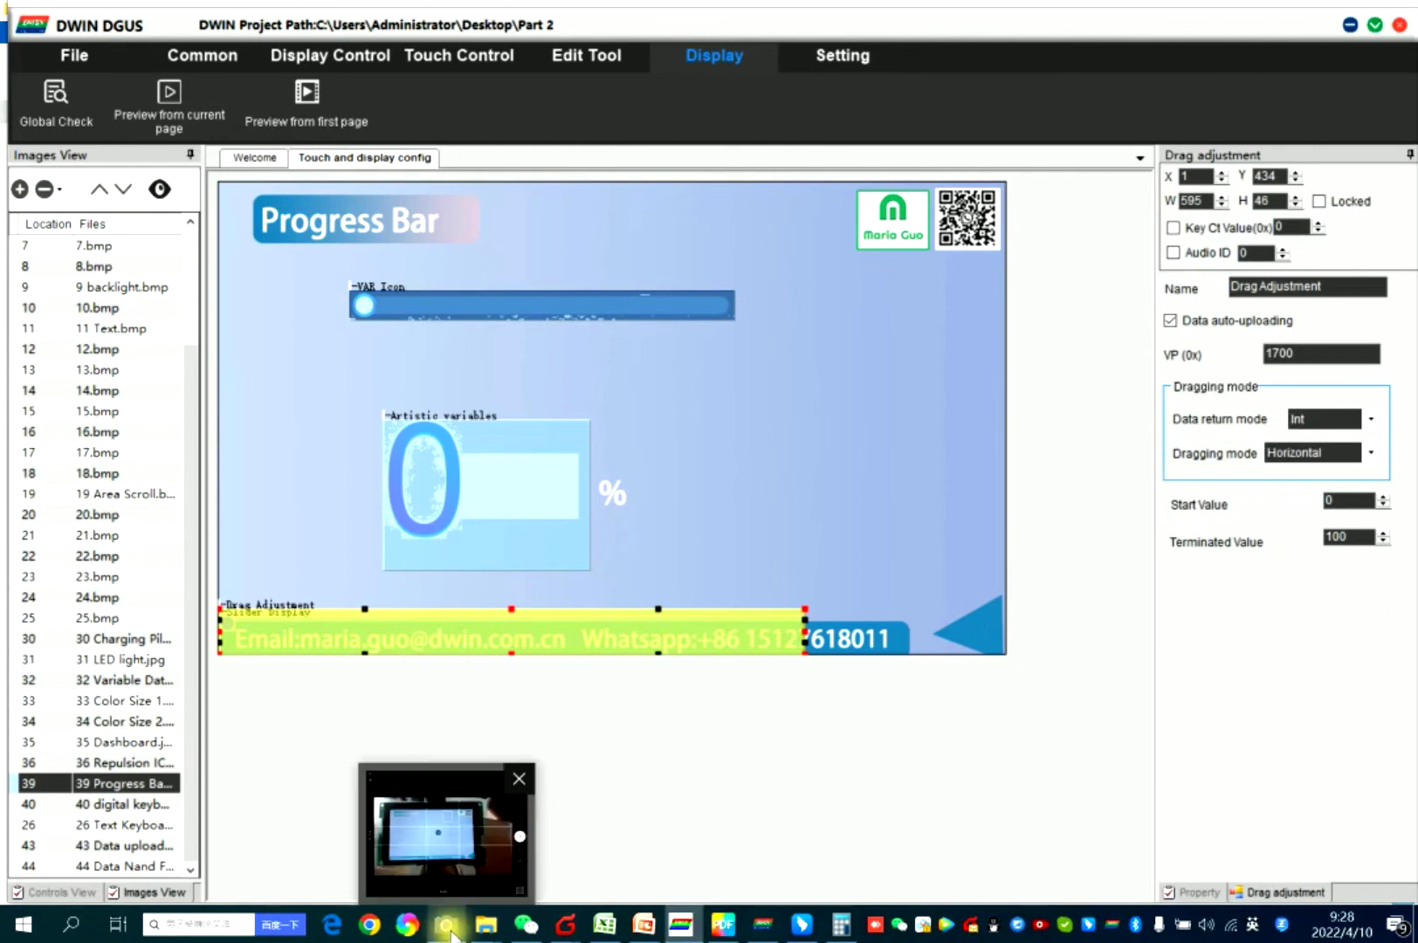
Write VP 84 with data 5A01 0027 to show page 0x27 on the device
left_click(444, 923)
left_click(763, 930)
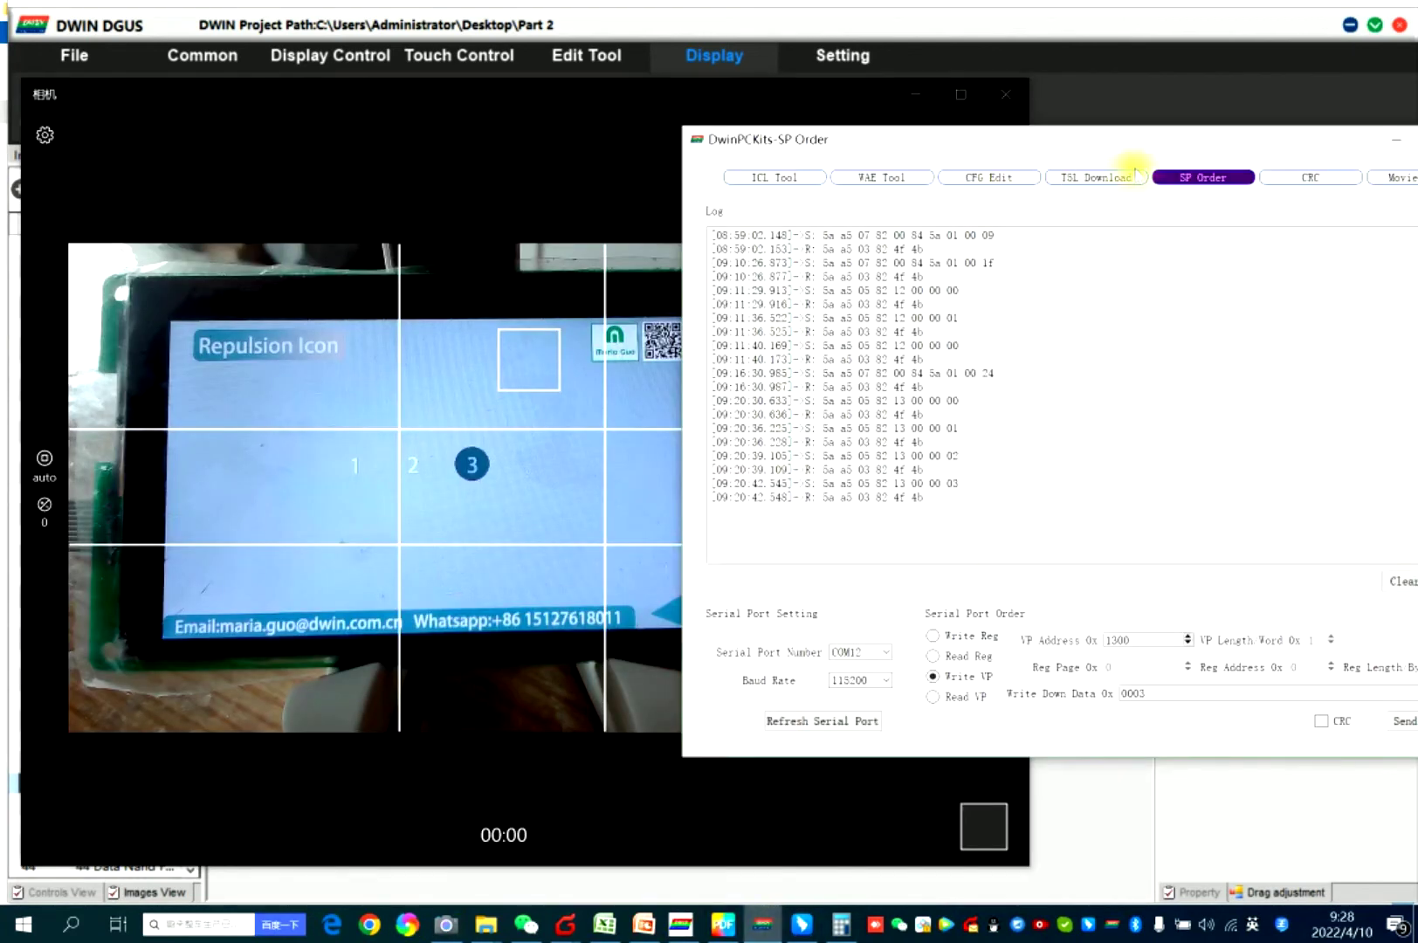
double_click(1124, 640)
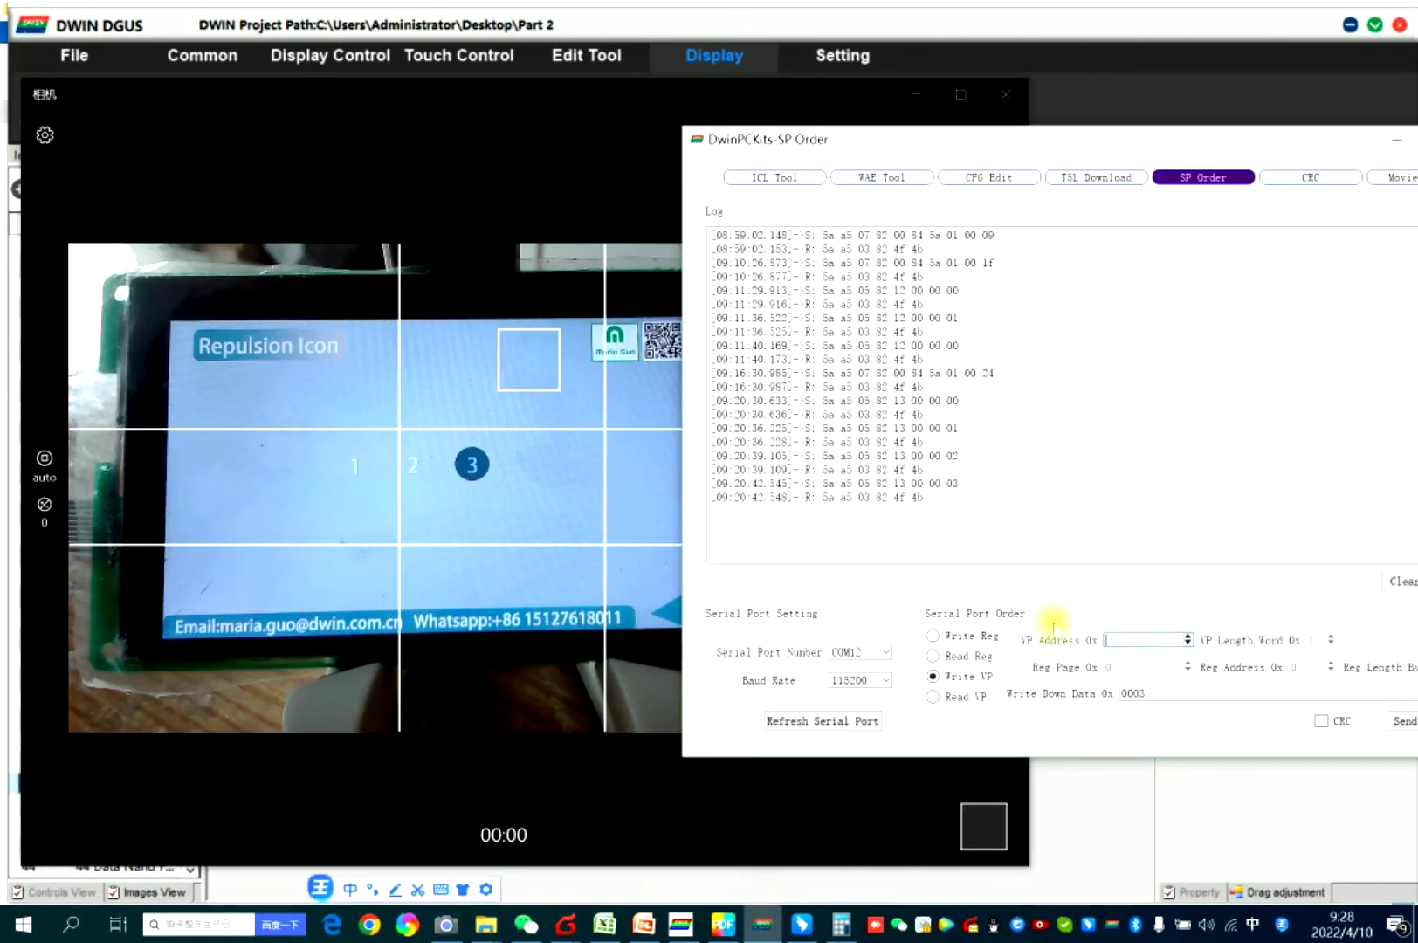
type("0084")
left_click_drag(1161, 696, 1057, 694)
type("84")
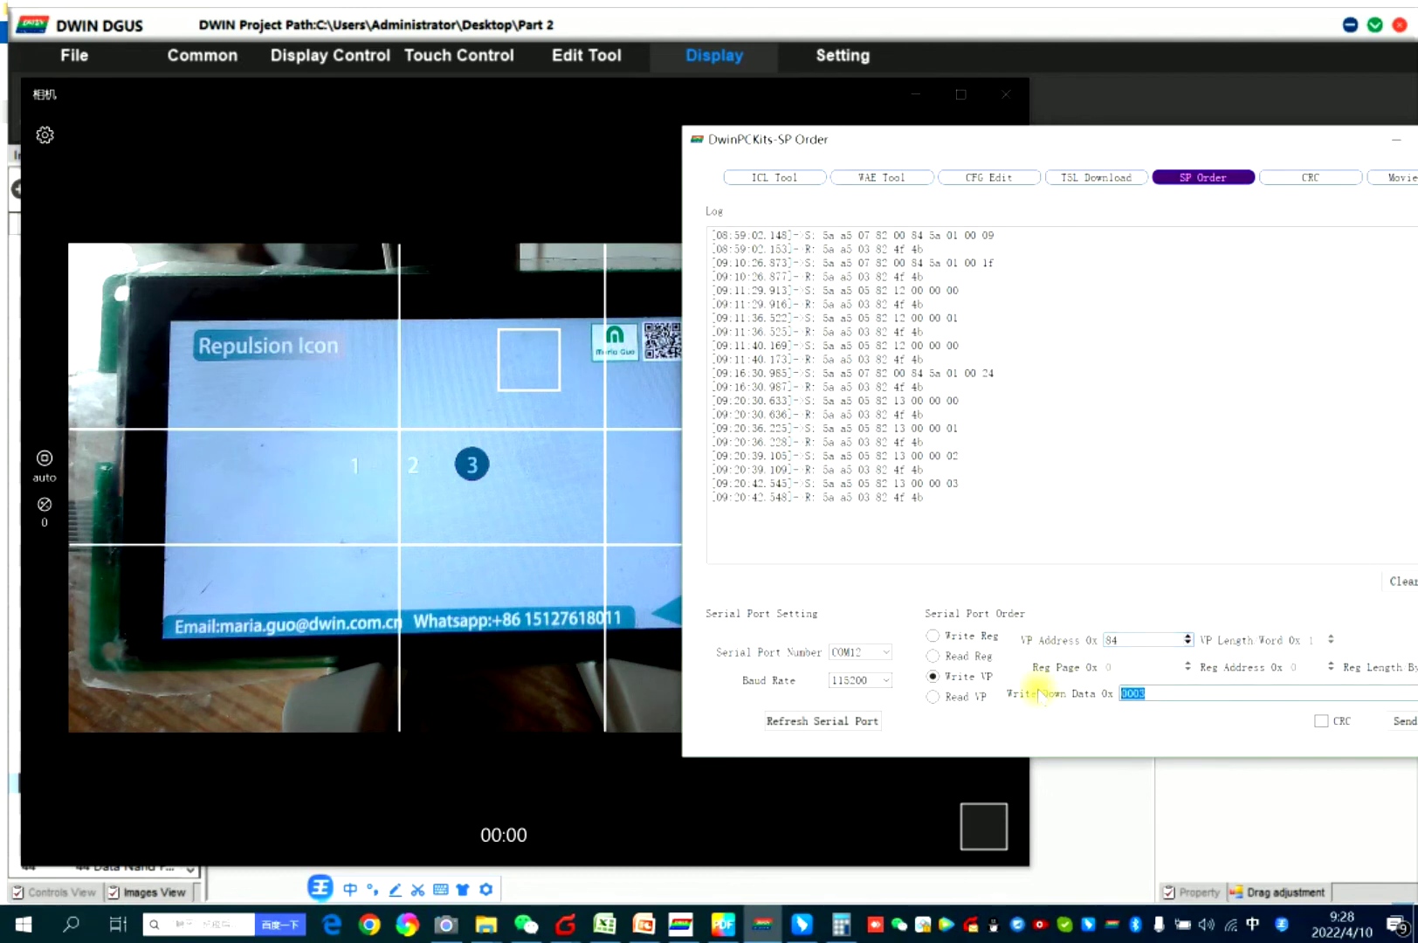
type("A01 0027")
left_click(1398, 718)
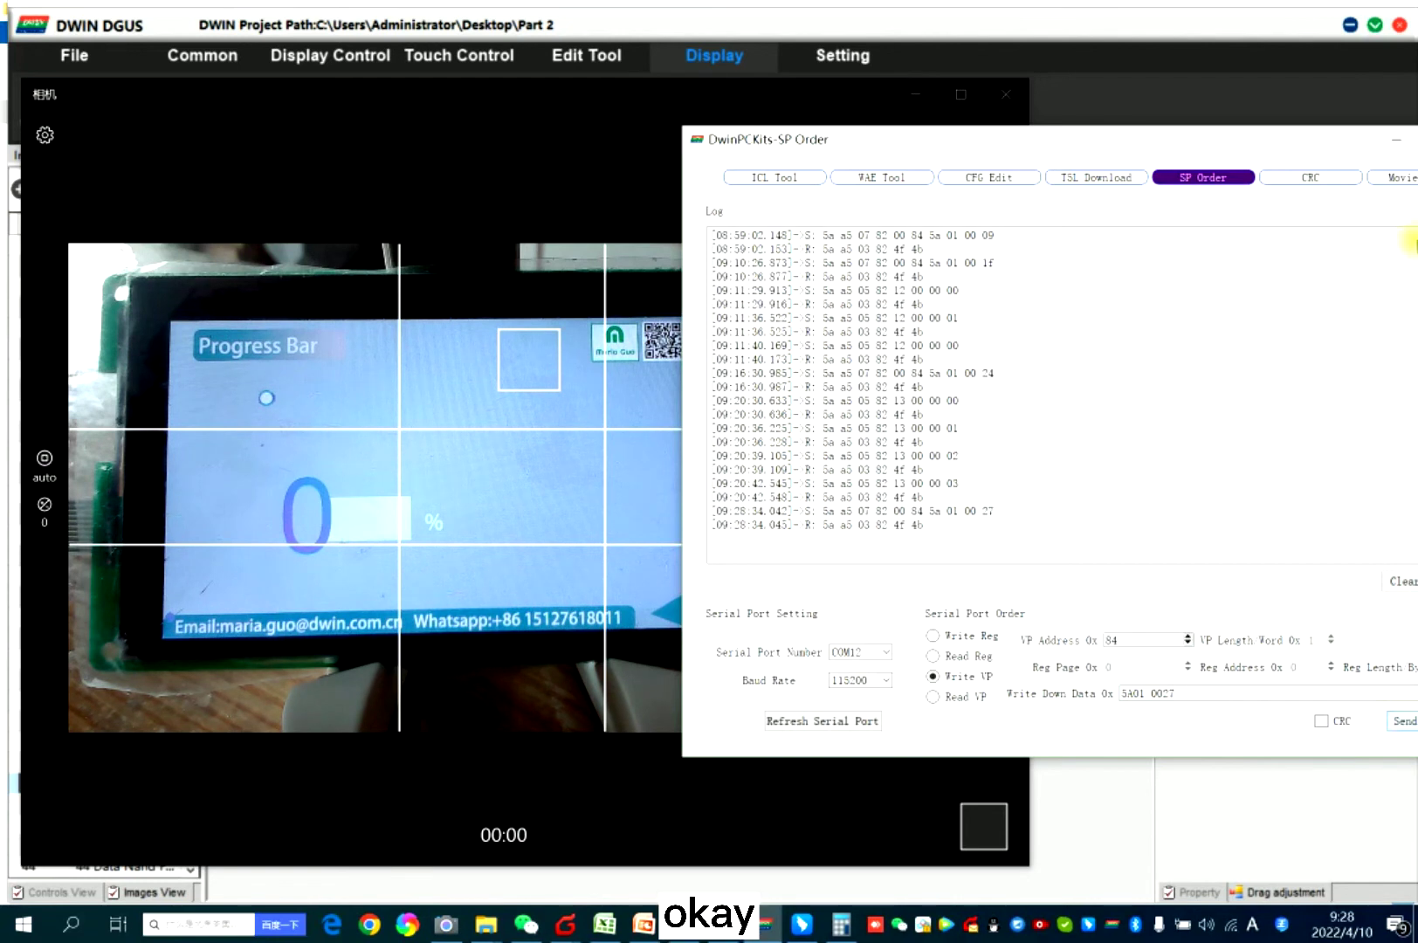
left_click_drag(1088, 150, 1164, 151)
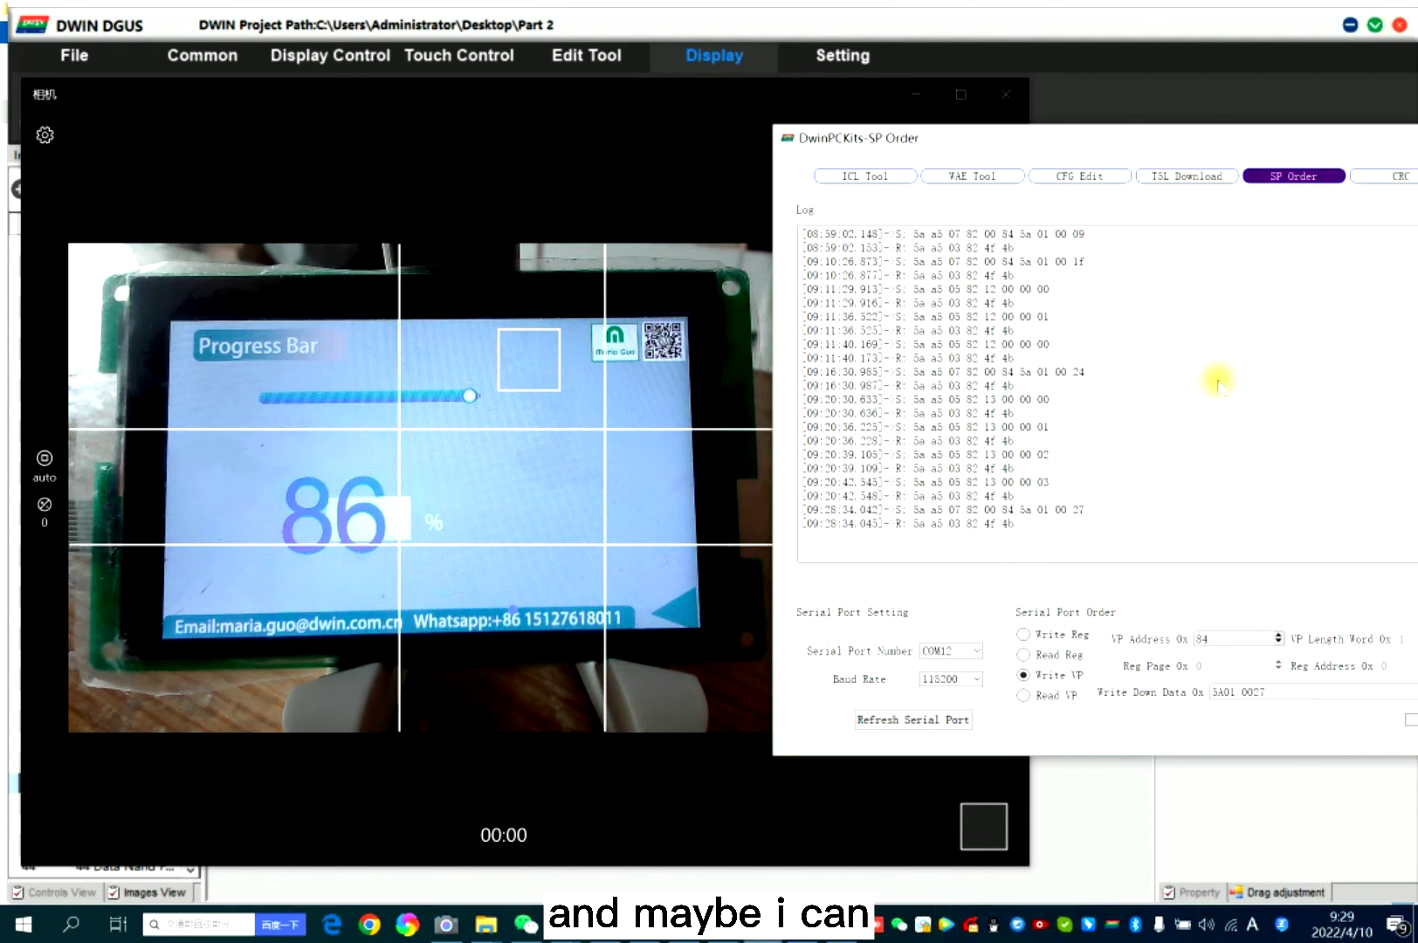
Write 0032 to VP 1700, setting the device's progress bar to 50%
double_click(1228, 637)
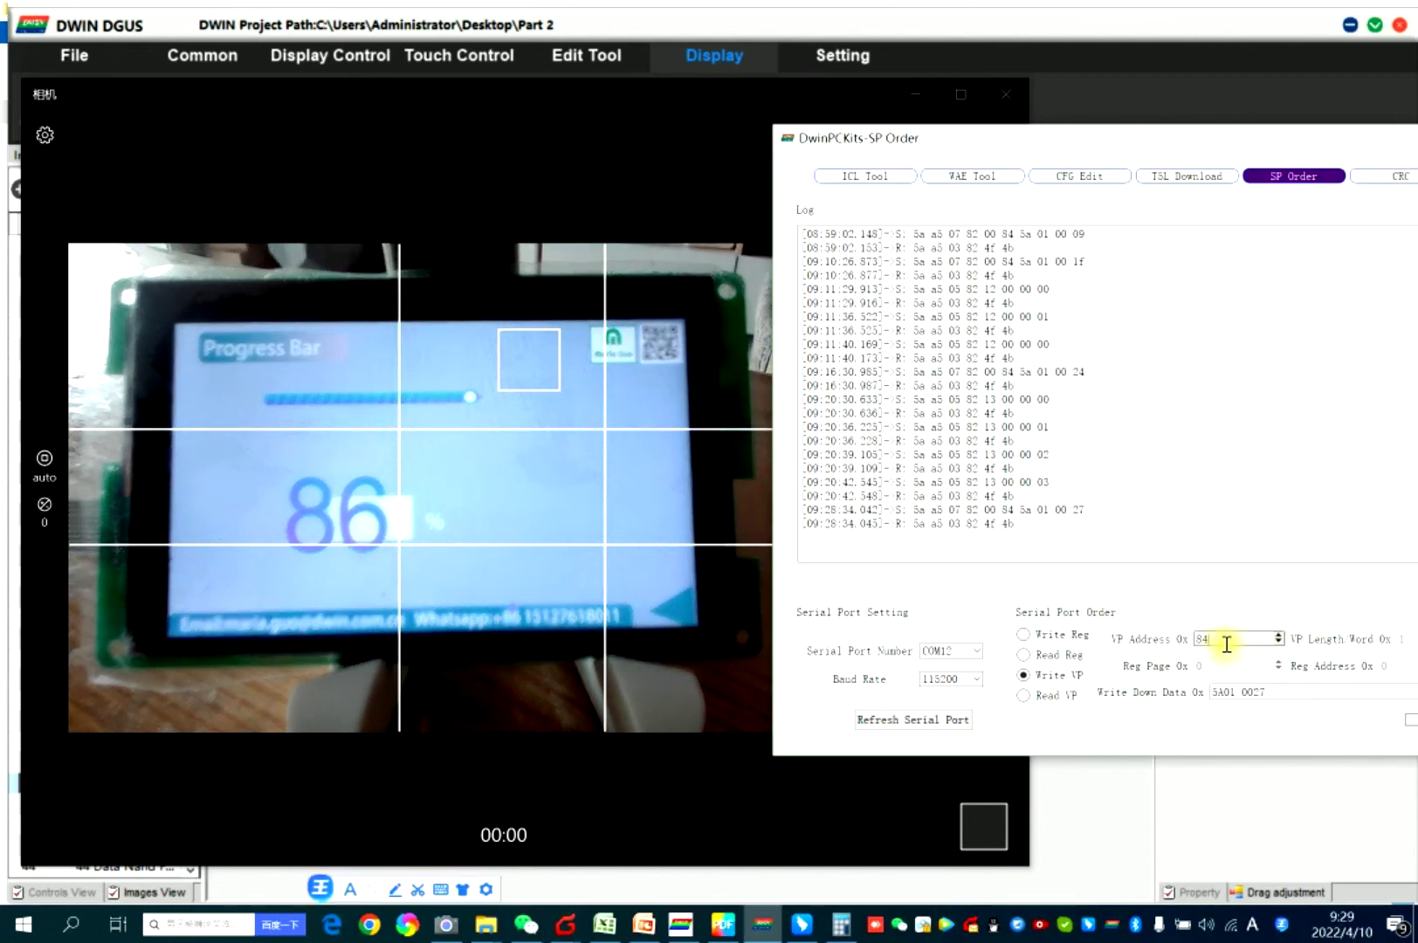
key("BackSpace")
type("1700")
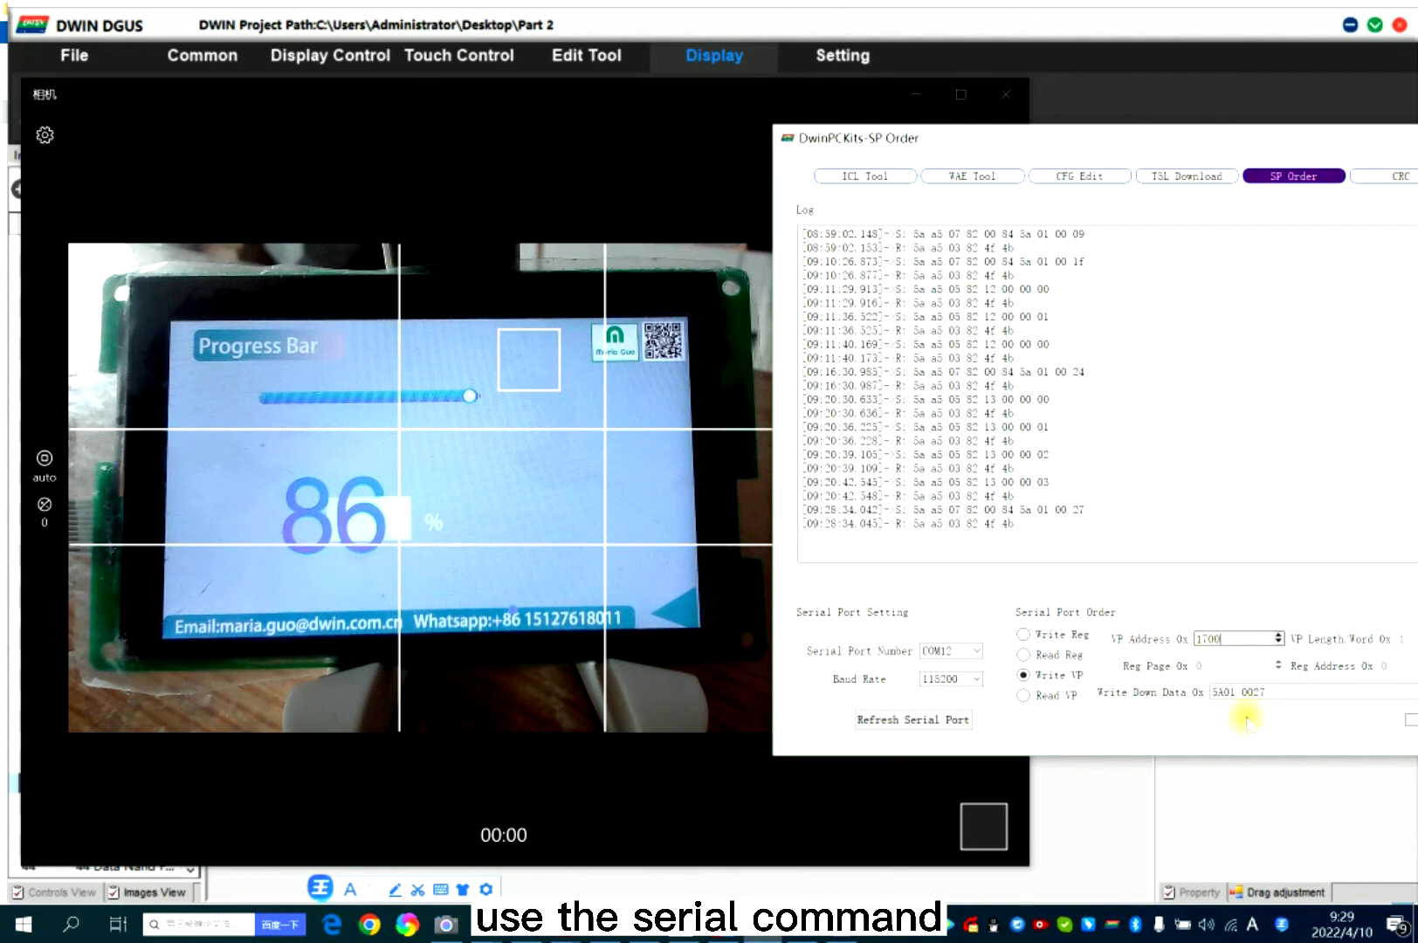
left_click_drag(1285, 700, 1207, 694)
key("BackSpace")
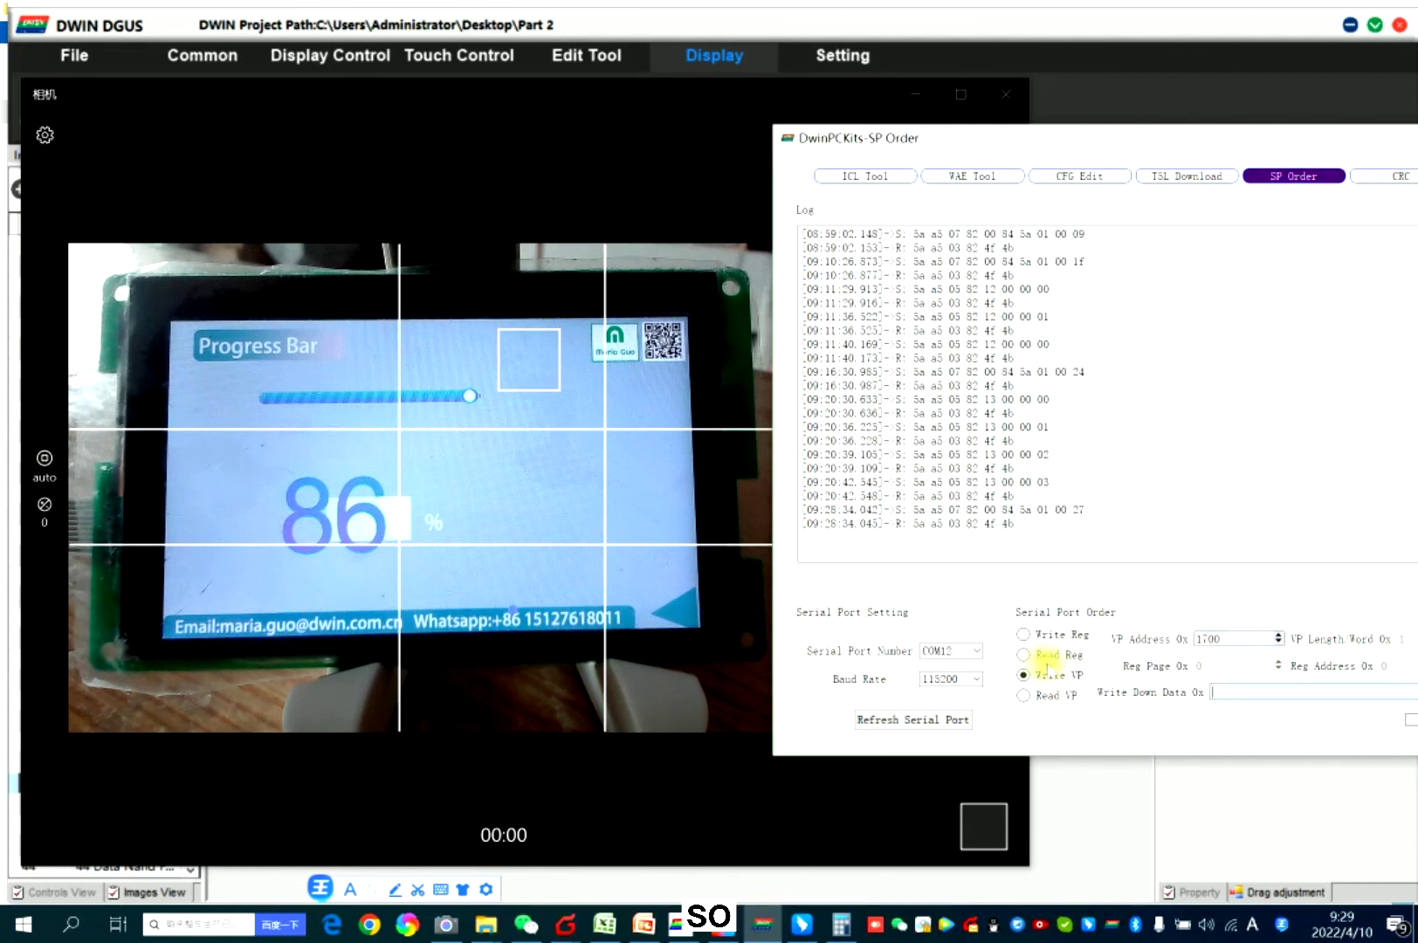
type("0032")
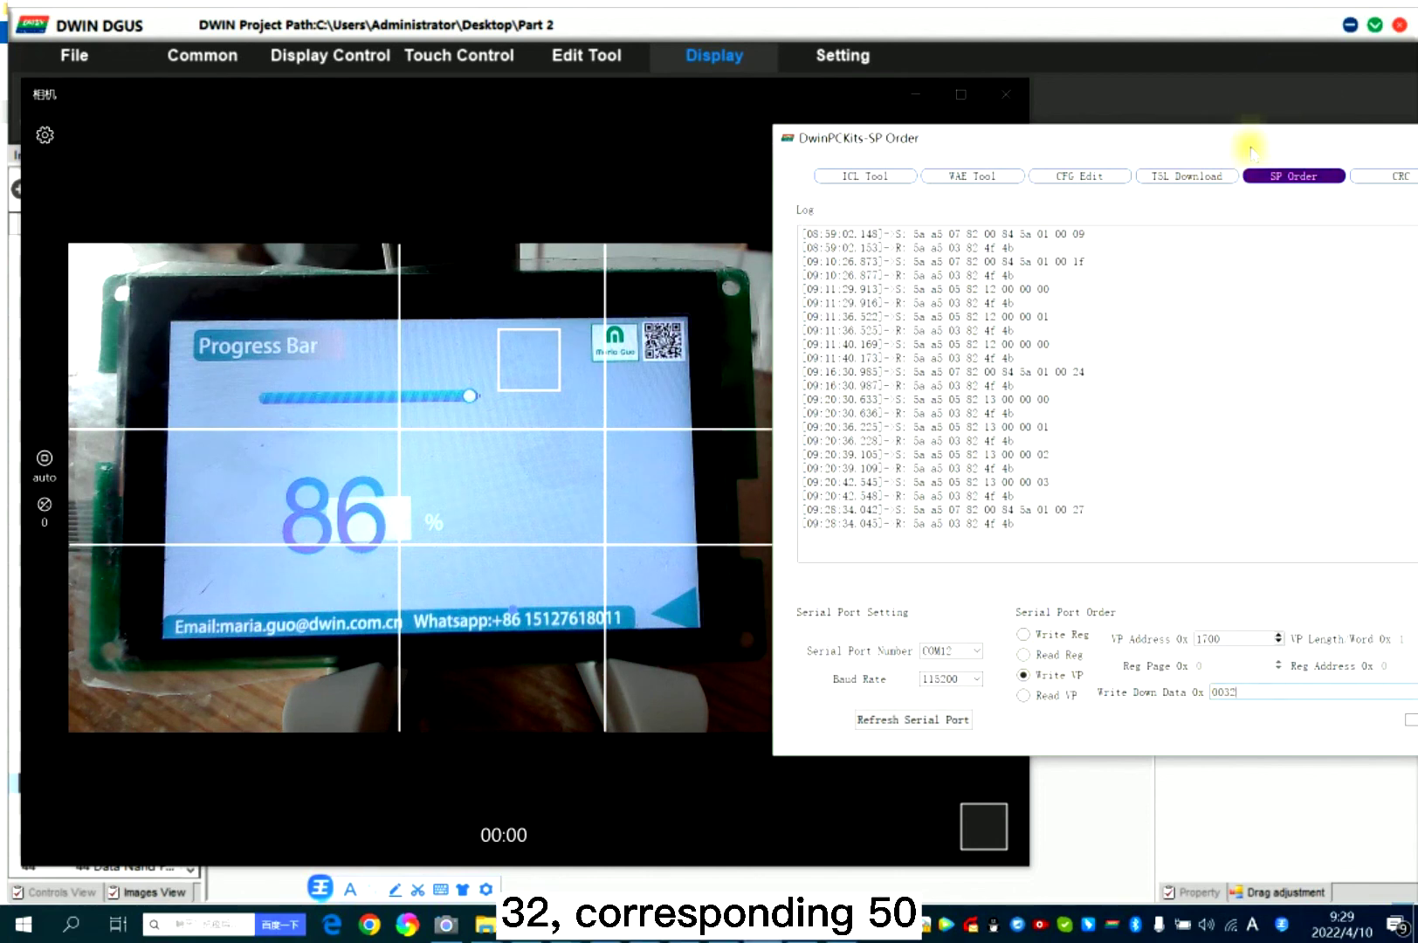
left_click_drag(1249, 142, 1197, 145)
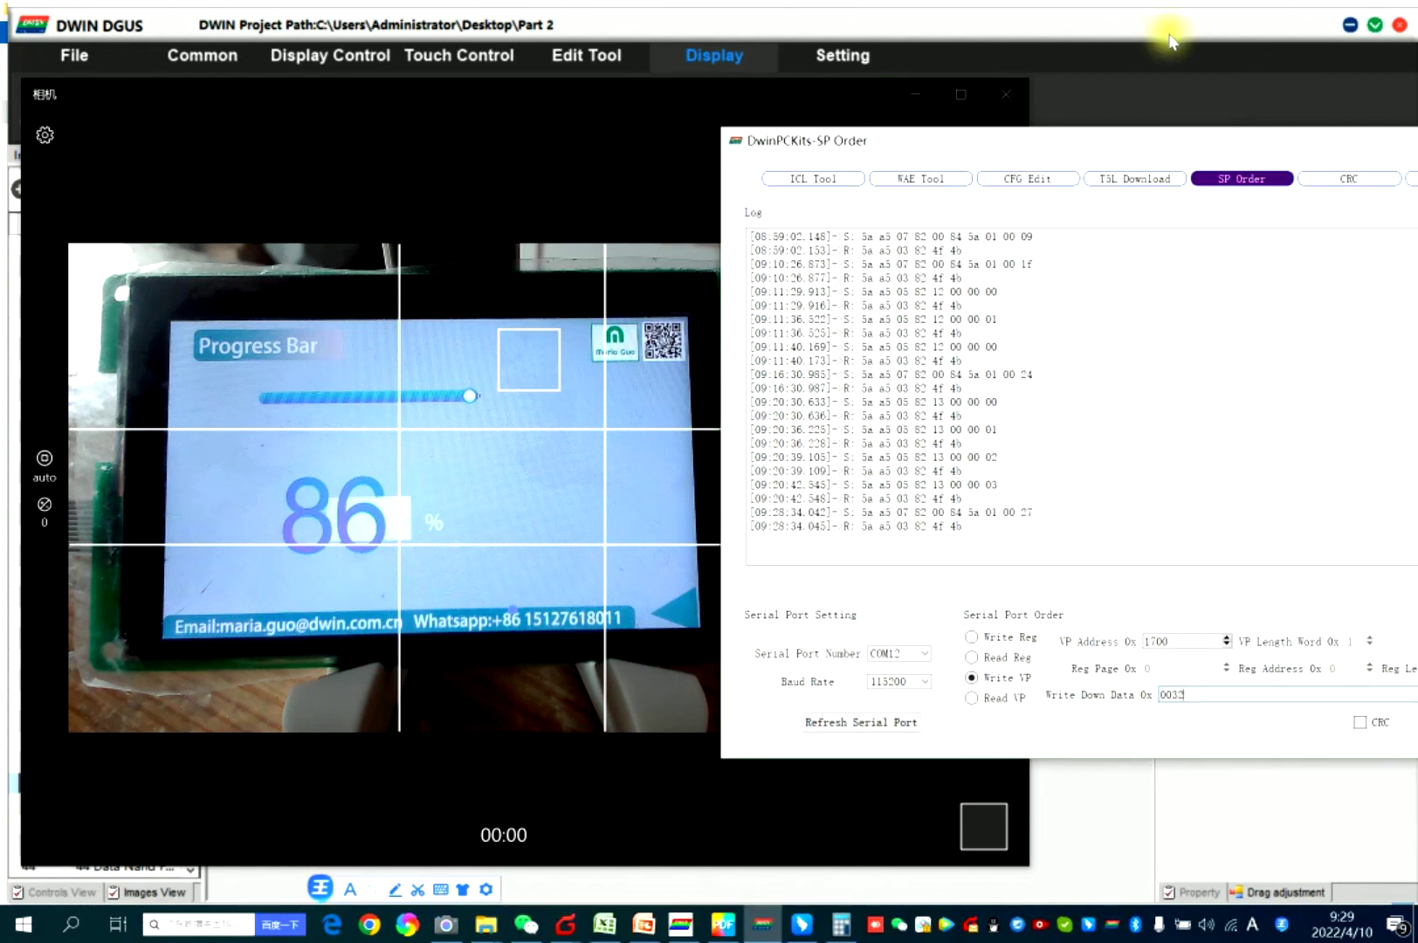
left_click_drag(1106, 150, 1001, 128)
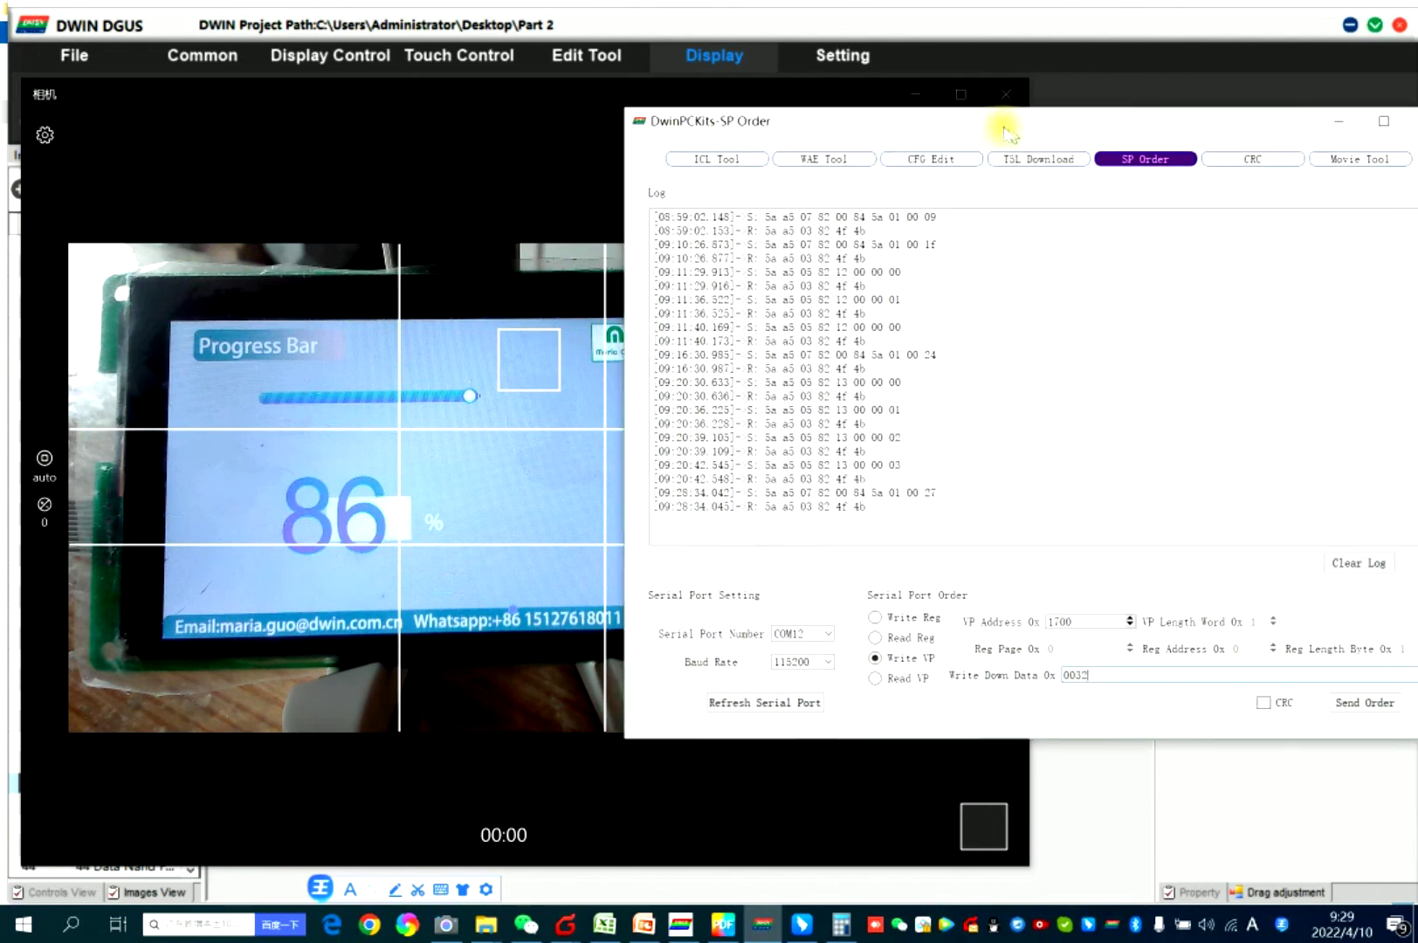
left_click(1355, 703)
Write 0001, then 0064, to VP 1700, ending with the bar at 100%
left_click(1104, 679)
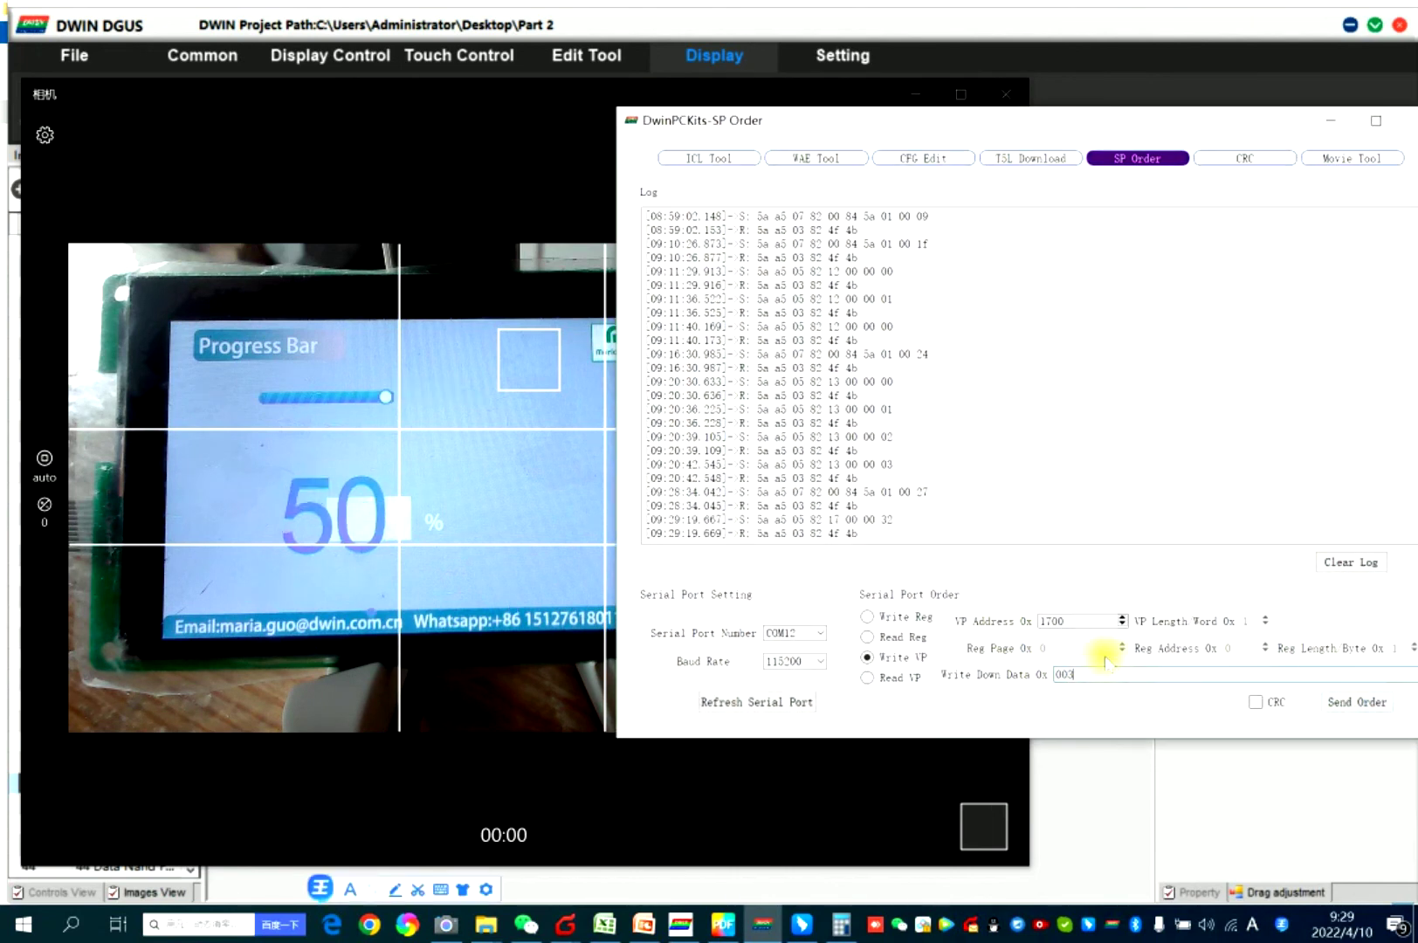
key("BackSpace")
type("01")
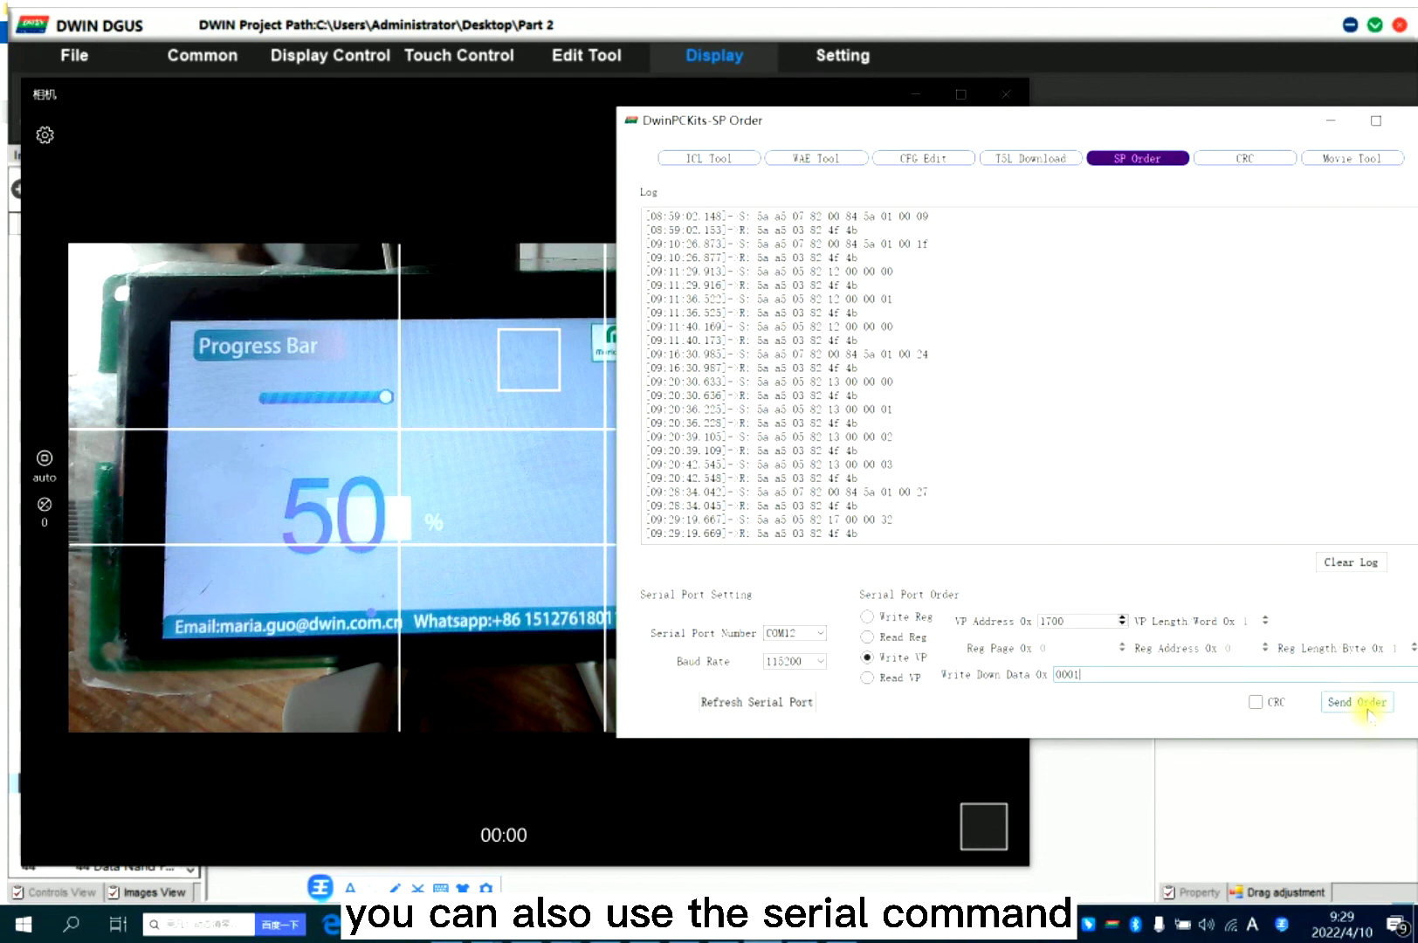
left_click(1367, 708)
left_click(1082, 673)
type("0064")
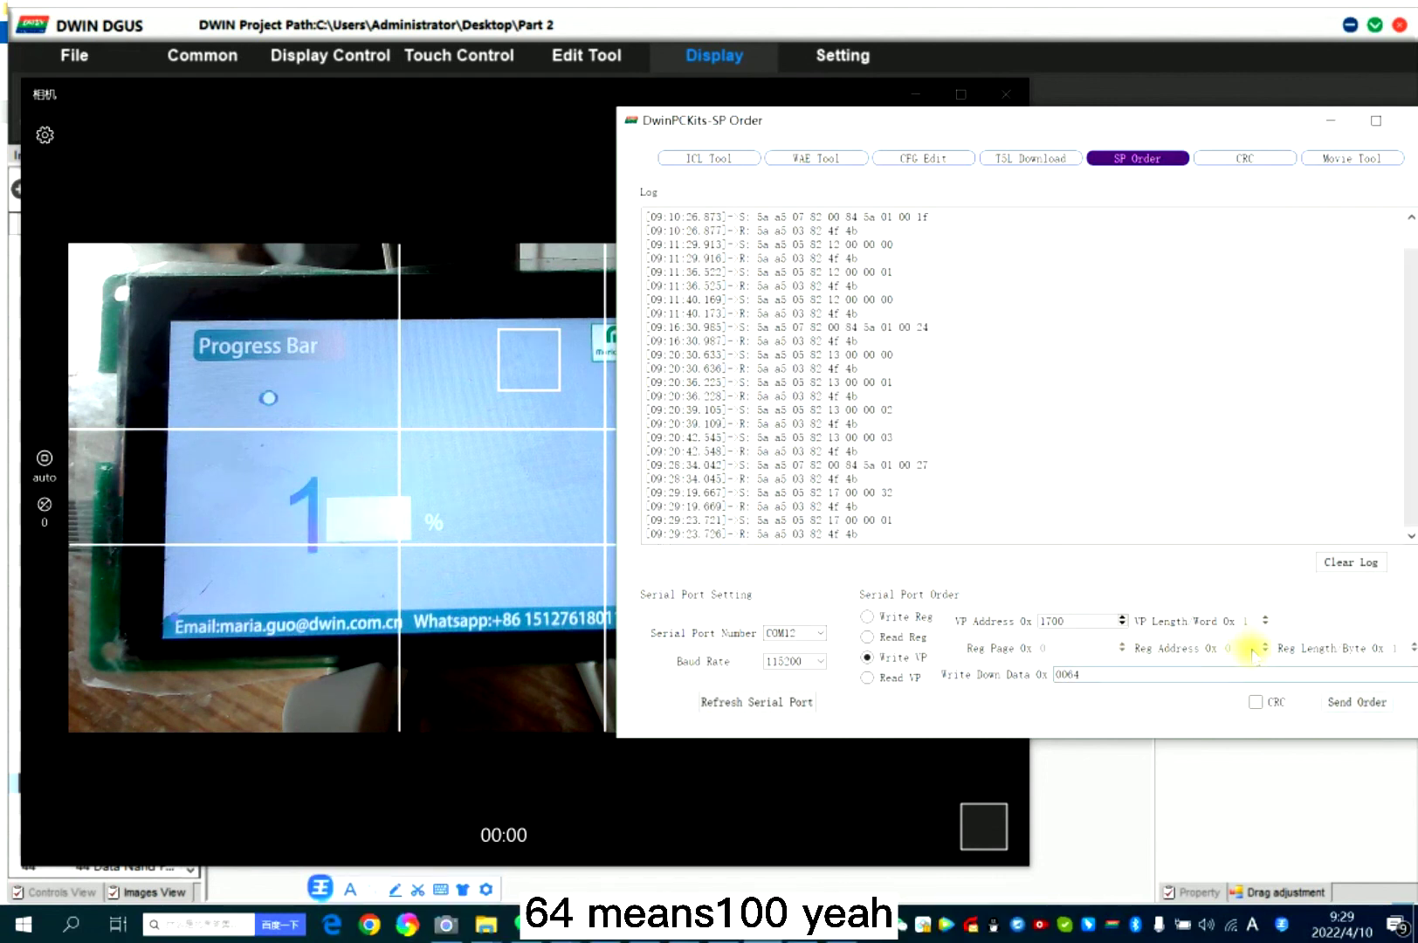
left_click(1367, 707)
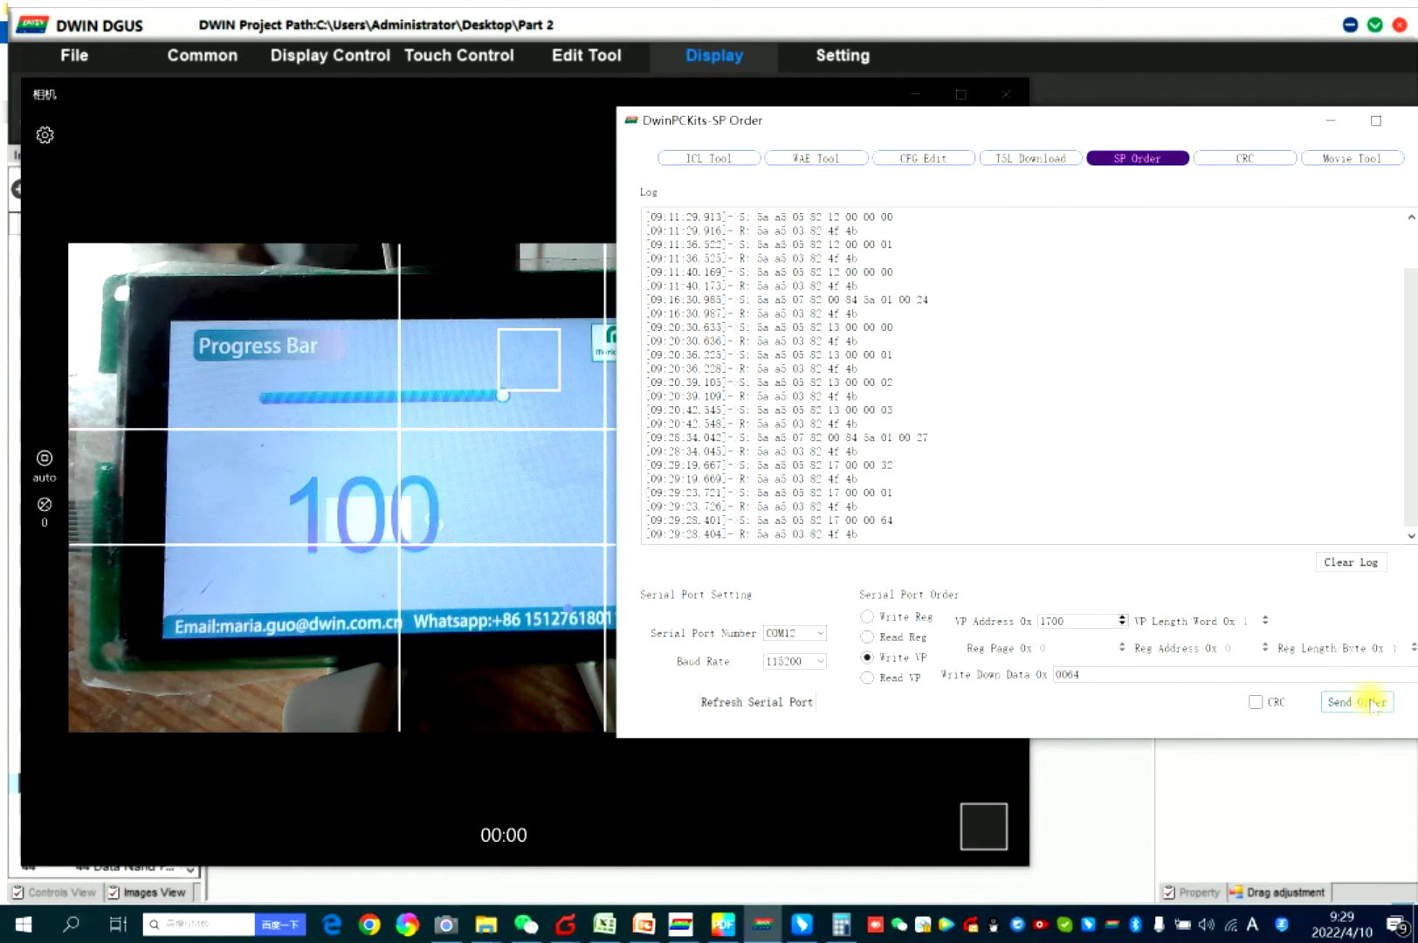